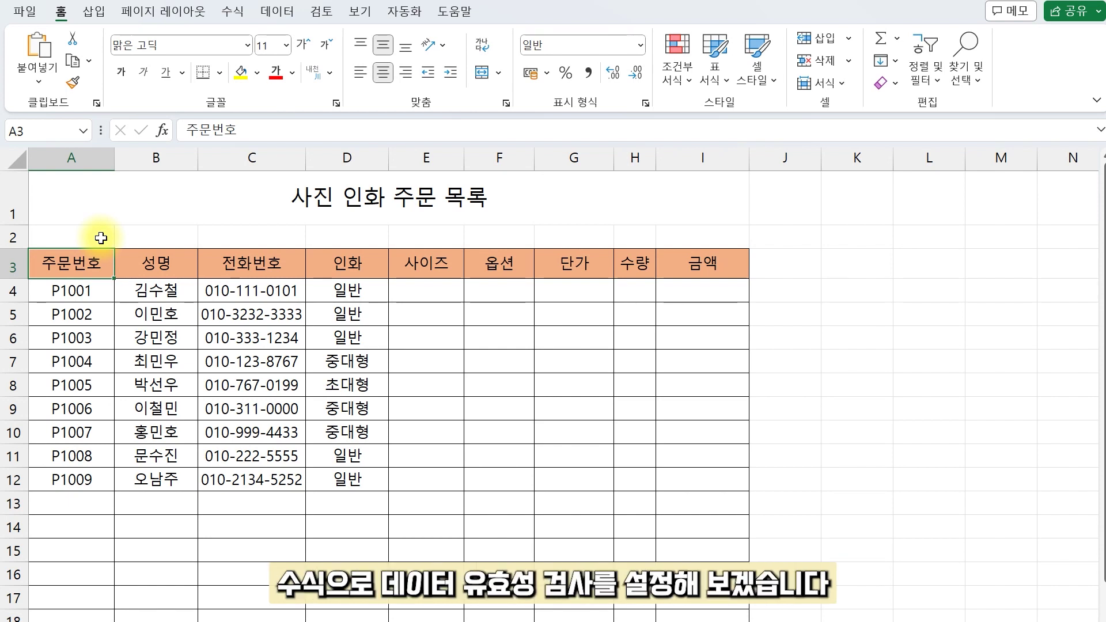
# Step: Select the order-number cells A4:A28 and open Data Validation
pyautogui.click(87, 291)
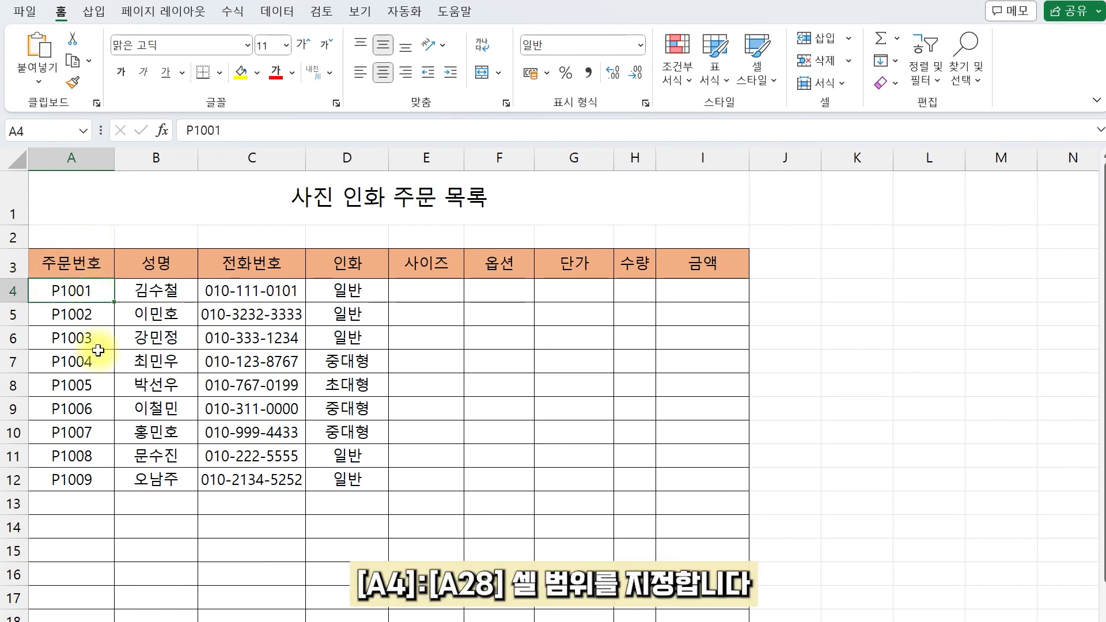
pyautogui.scroll(-3, 95, 316)
pyautogui.keyDown('shift'); pyautogui.click(83, 579); pyautogui.keyUp('shift')
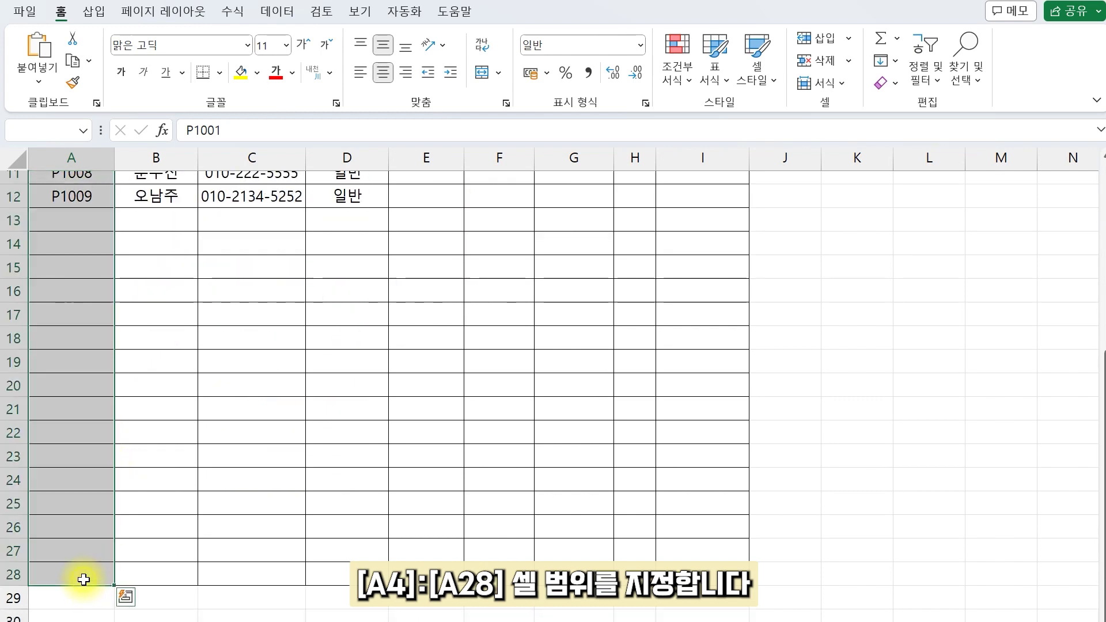
pyautogui.scroll(4, 83, 579)
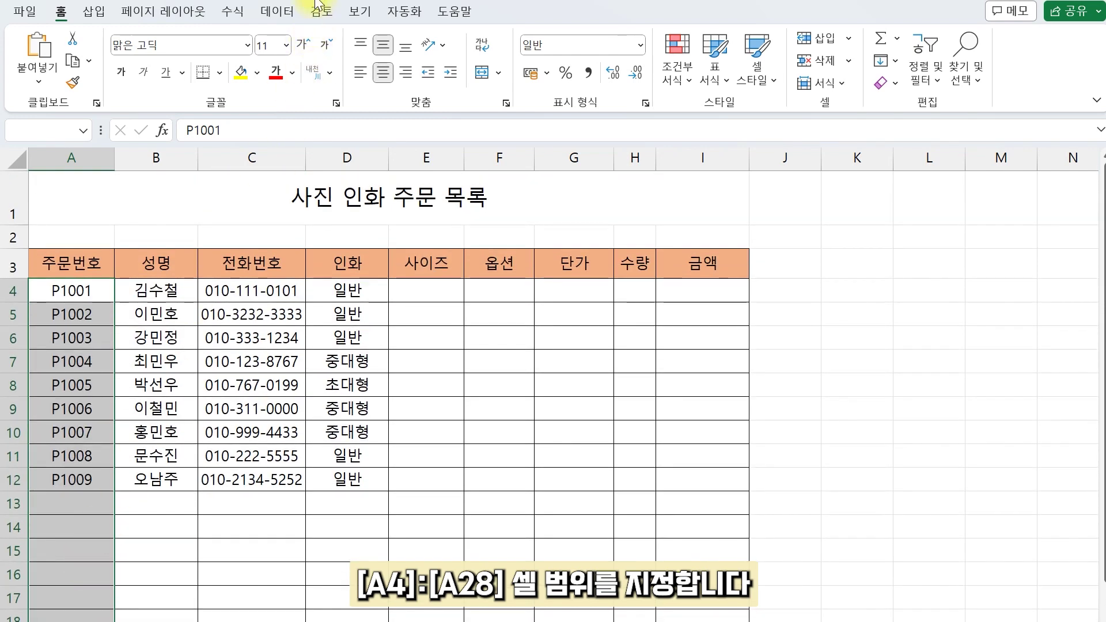
pyautogui.click(277, 11)
pyautogui.click(877, 84)
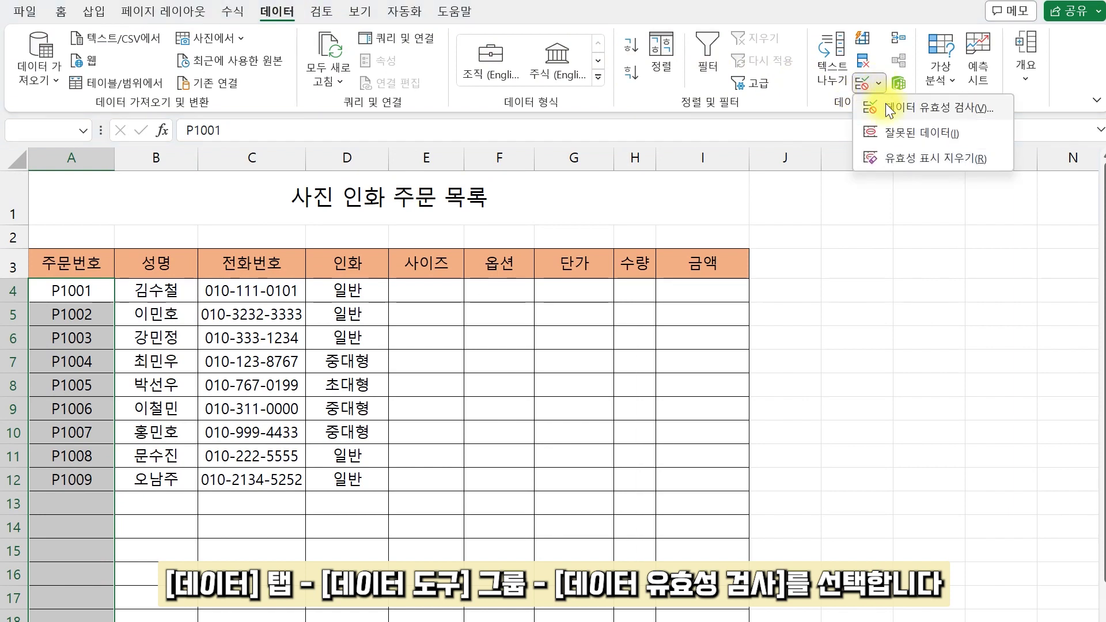
pyautogui.click(886, 104)
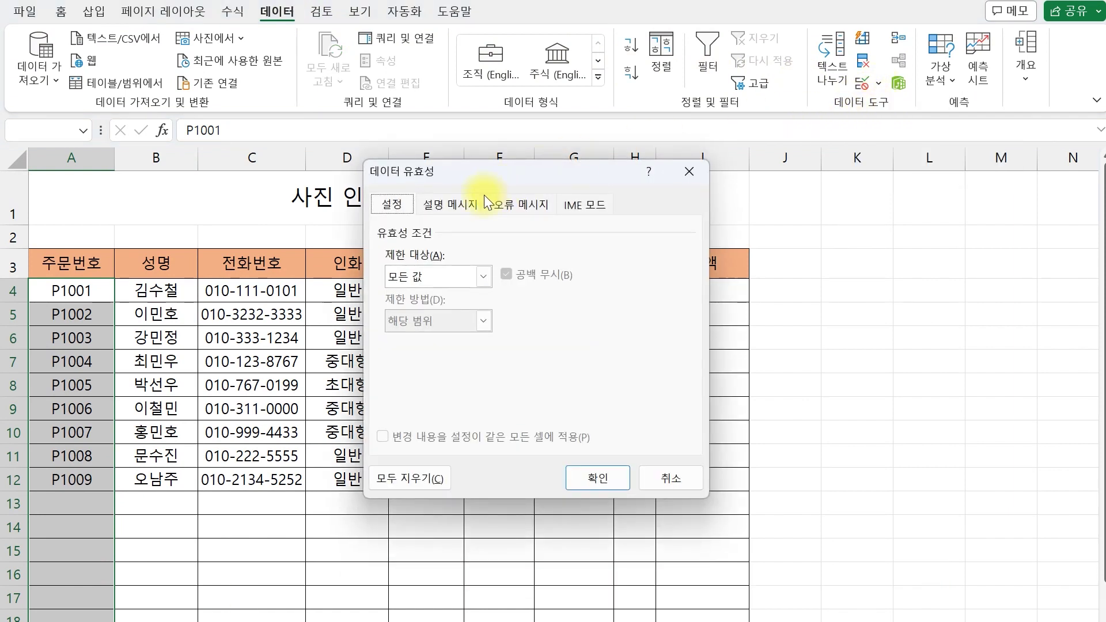
# Step: Set a Custom rule =AND(LEN(A4)=5,COUNTIF($A$4:$A$28,A4)<2) for the order numbers
pyautogui.click(469, 280)
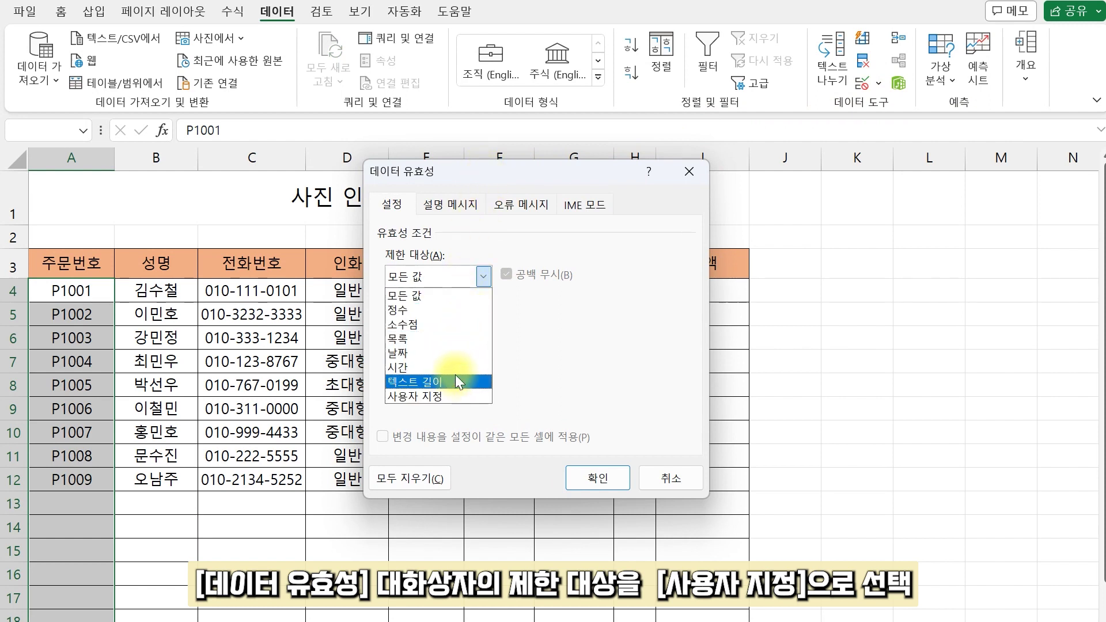
pyautogui.click(449, 393)
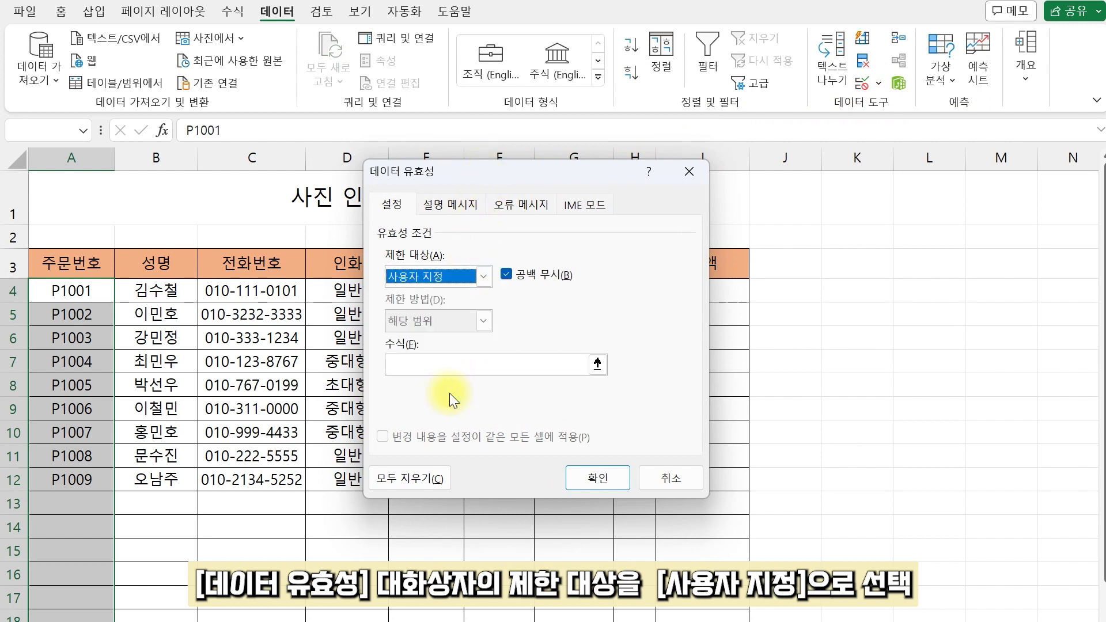
pyautogui.click(426, 370)
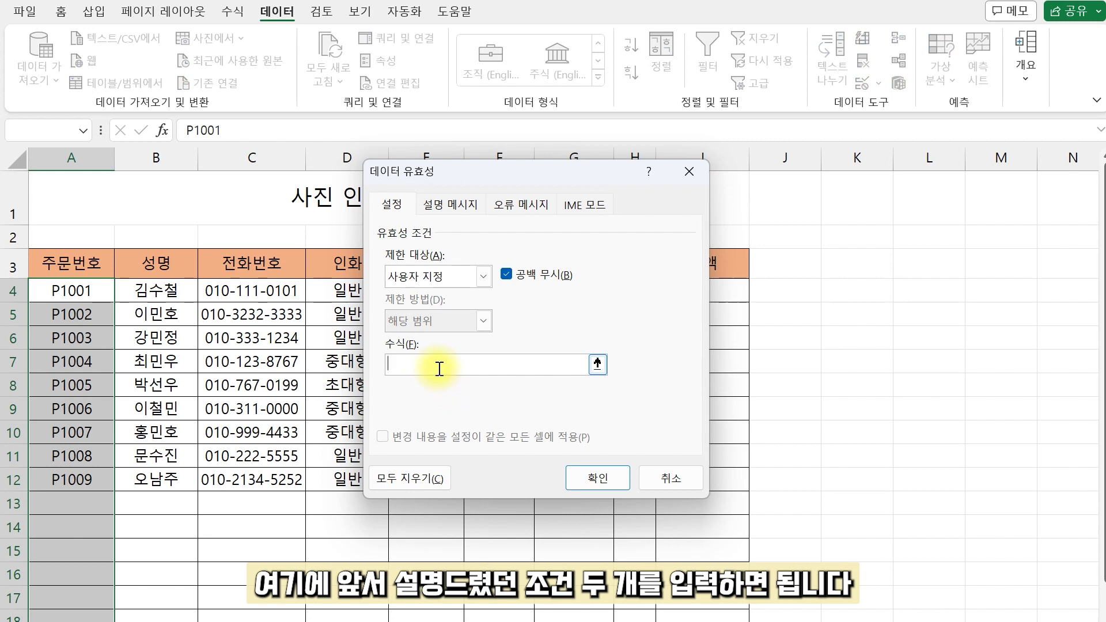
pyautogui.write('=AN')
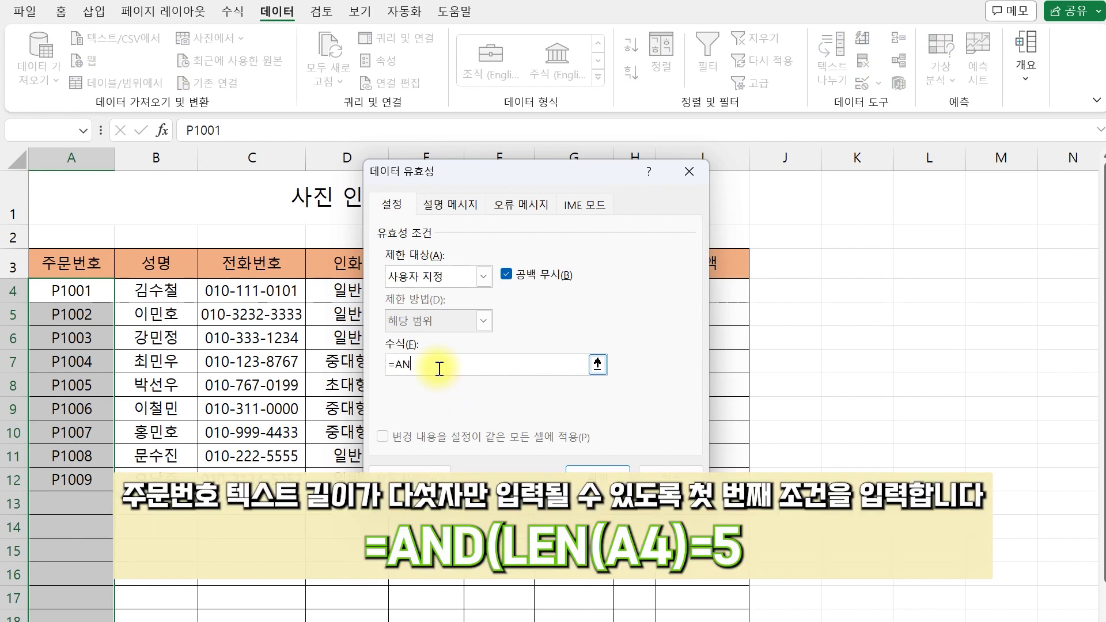
pyautogui.write('D(LEN(A4)=5,')
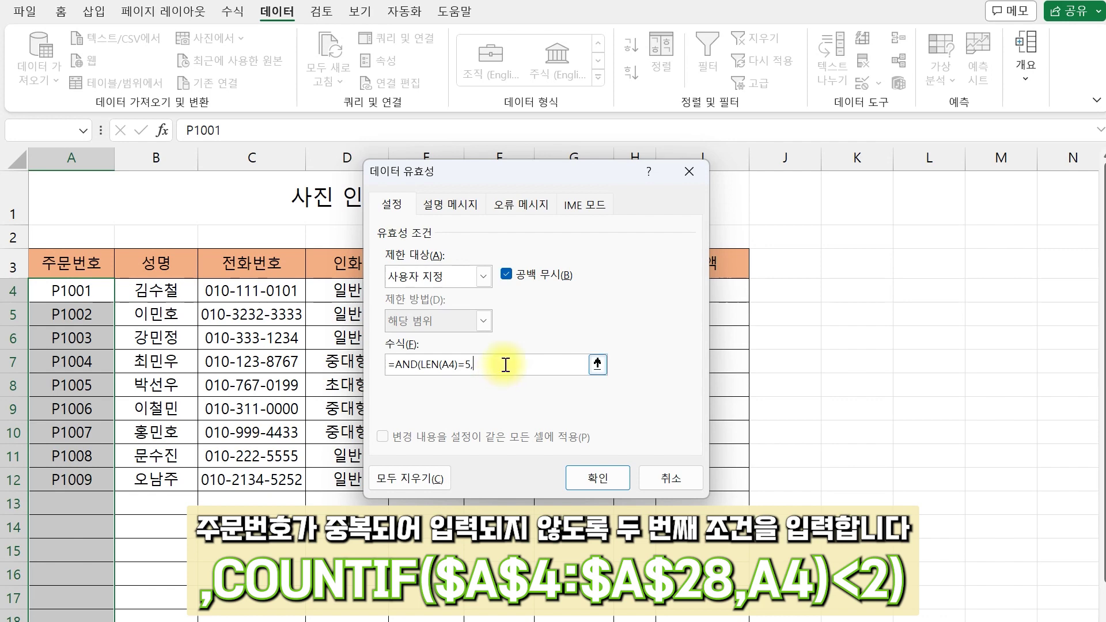
pyautogui.write('COUNTIF($A$4:$A$28,A4)<2')
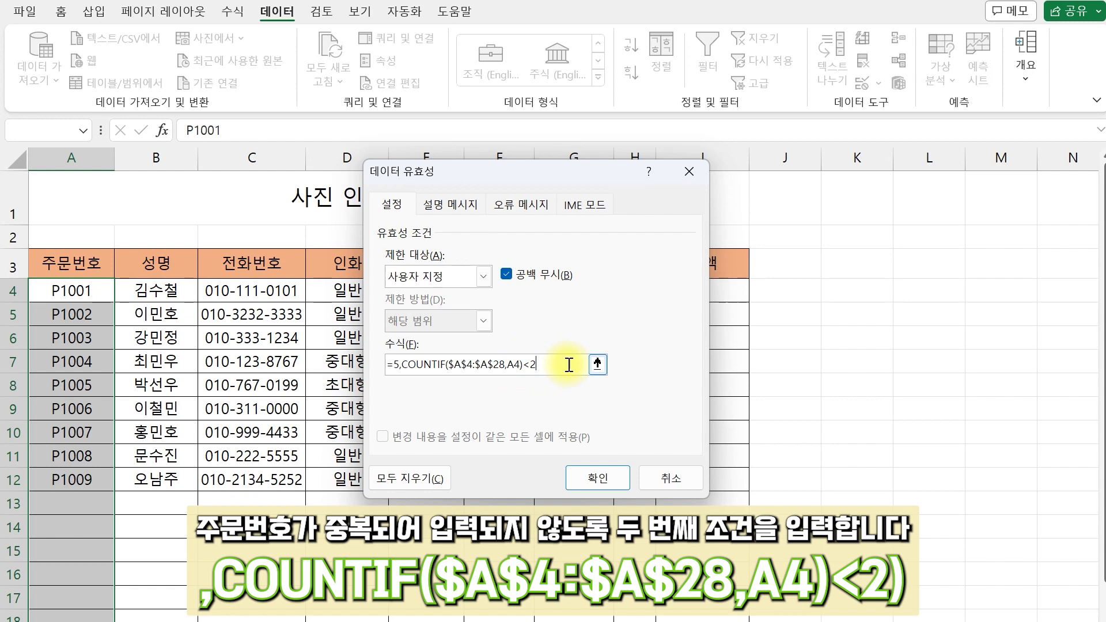
pyautogui.write(')')
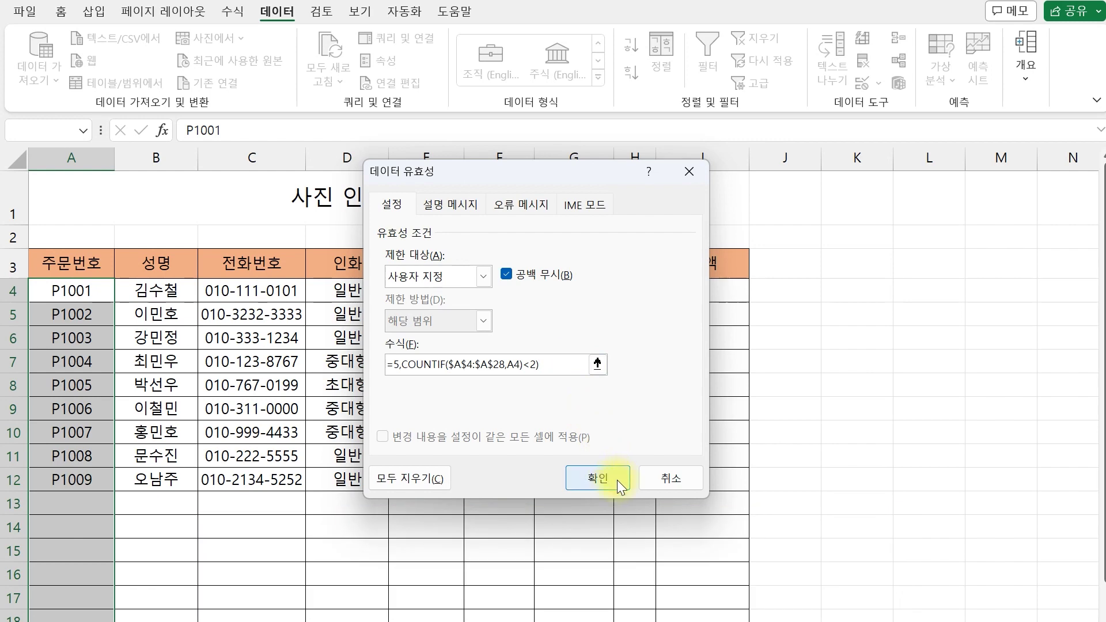
pyautogui.click(617, 479)
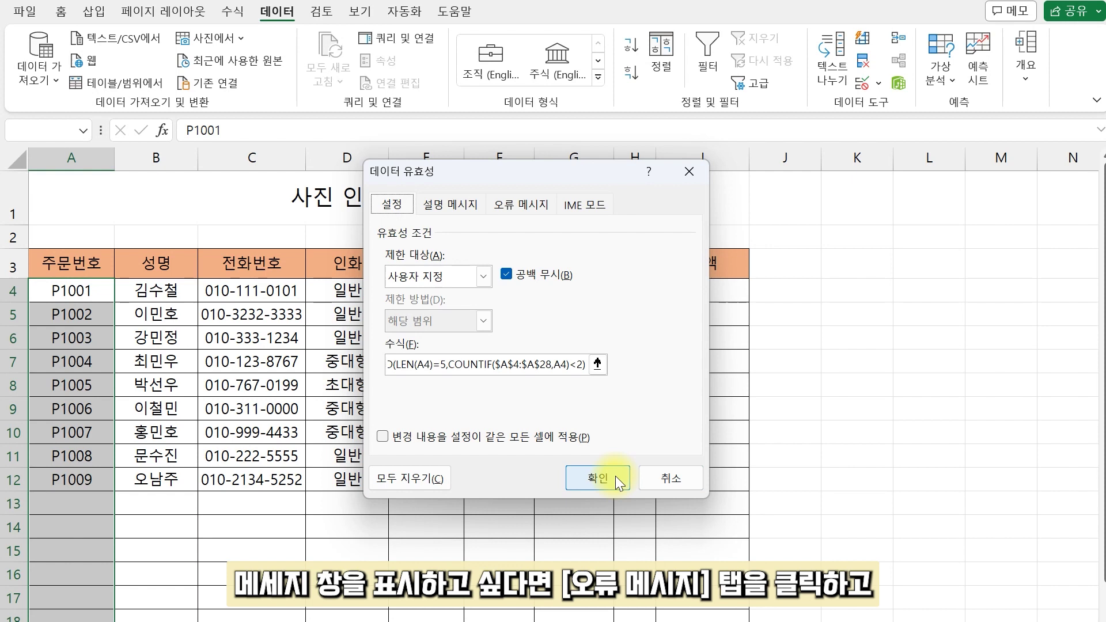
# Step: Add an error alert titled '주문 번호 오류' with the three-line five-character, no-duplicate message
pyautogui.click(527, 206)
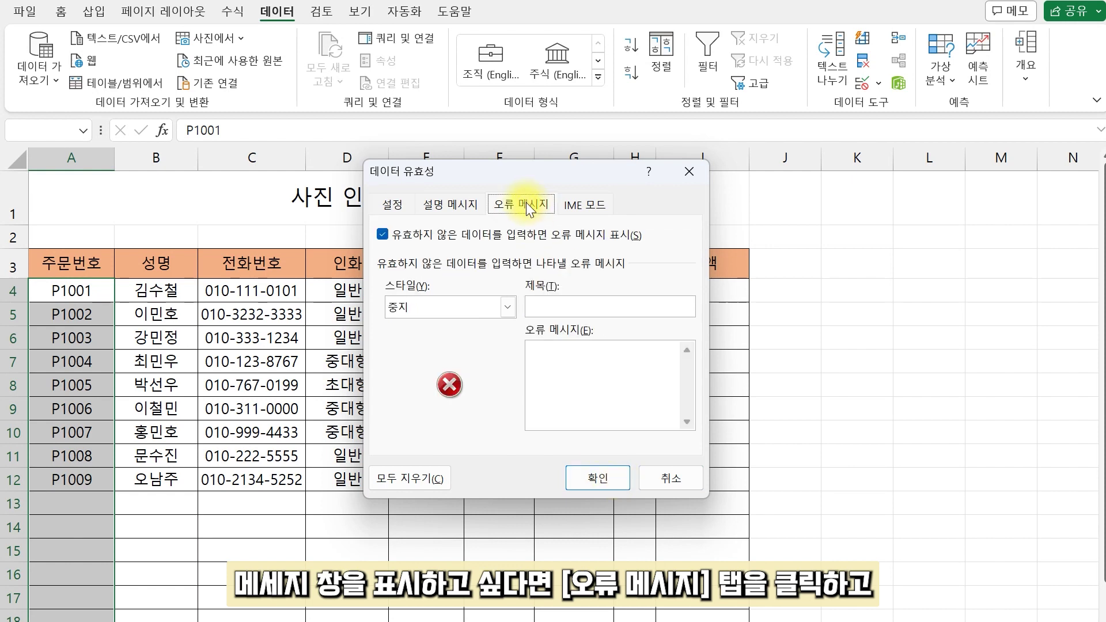
pyautogui.click(555, 305)
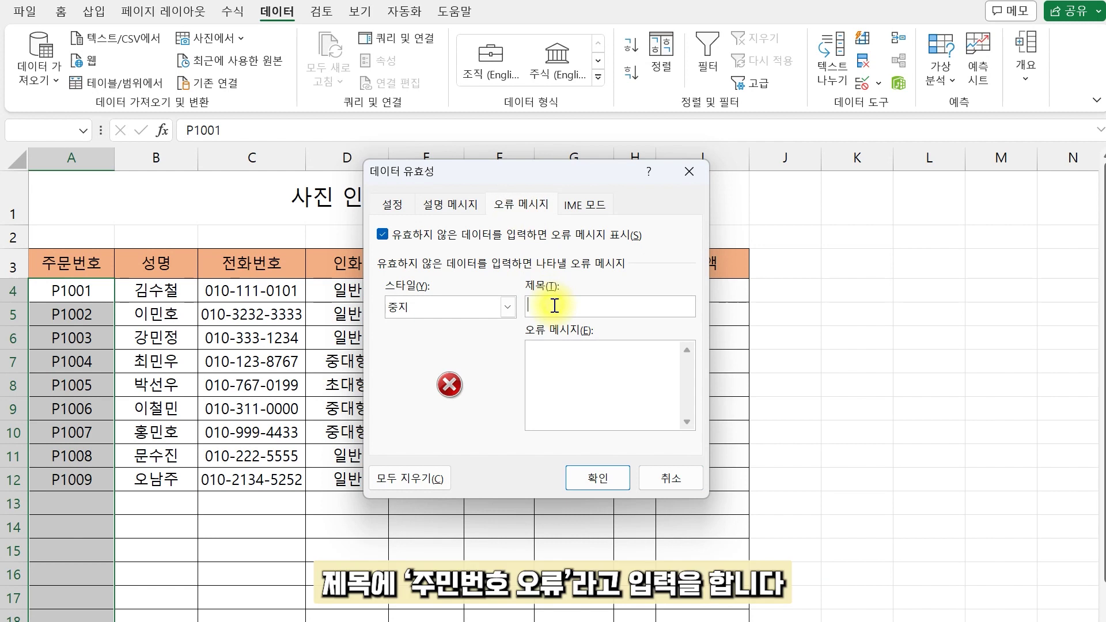
pyautogui.write('주문 번호 오류')
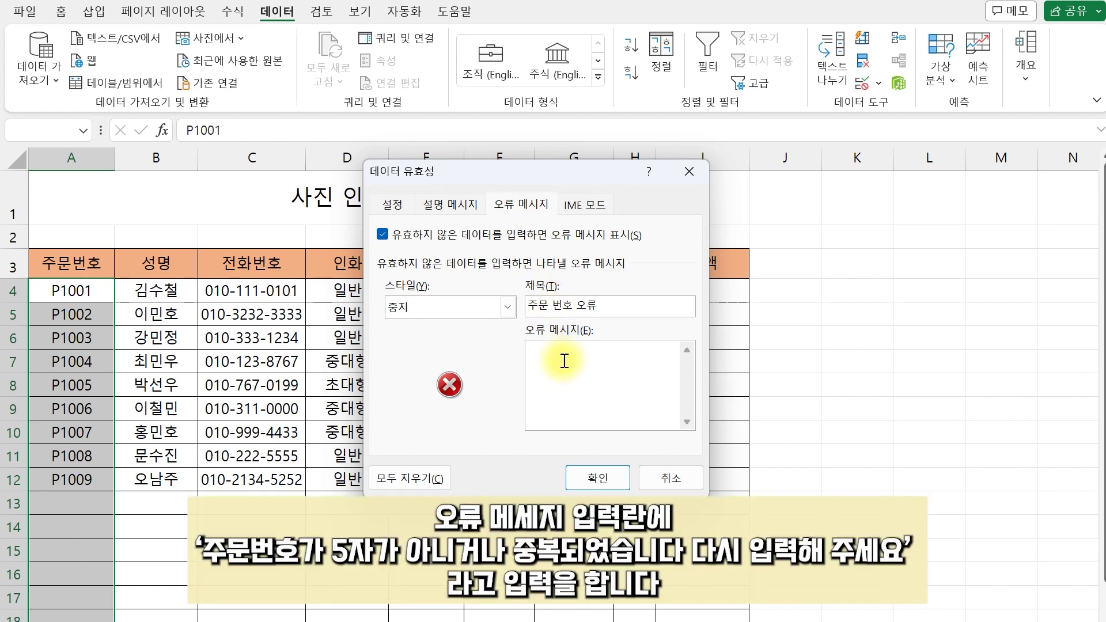
pyautogui.click(560, 368)
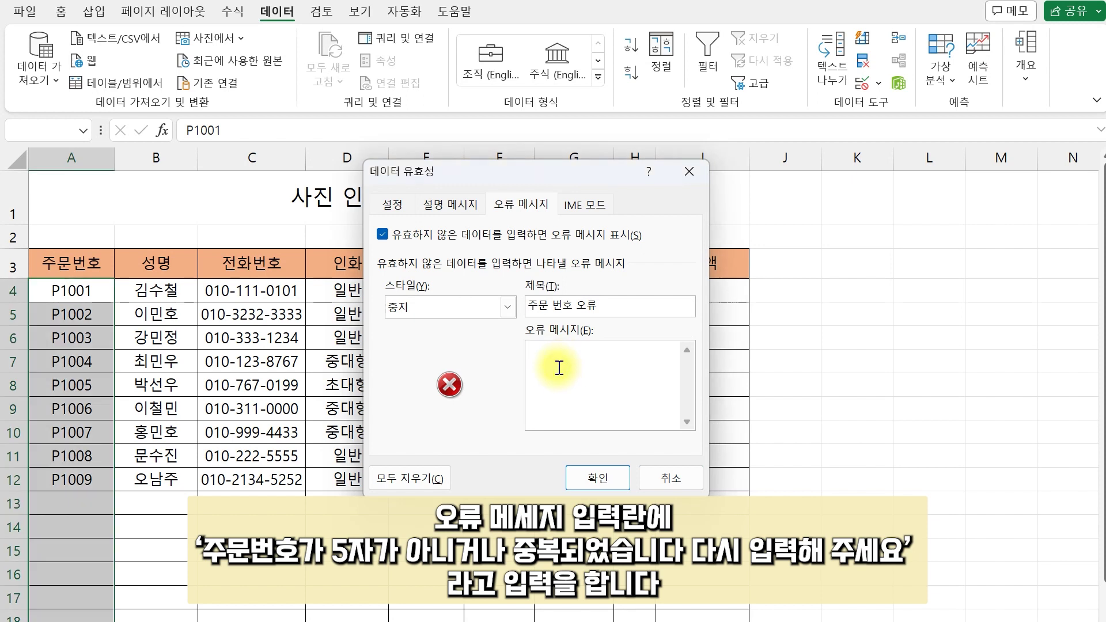
pyautogui.write('주문 번호가 5자가 아니거나 중복되었습니다. 다시 입력해 주세요.')
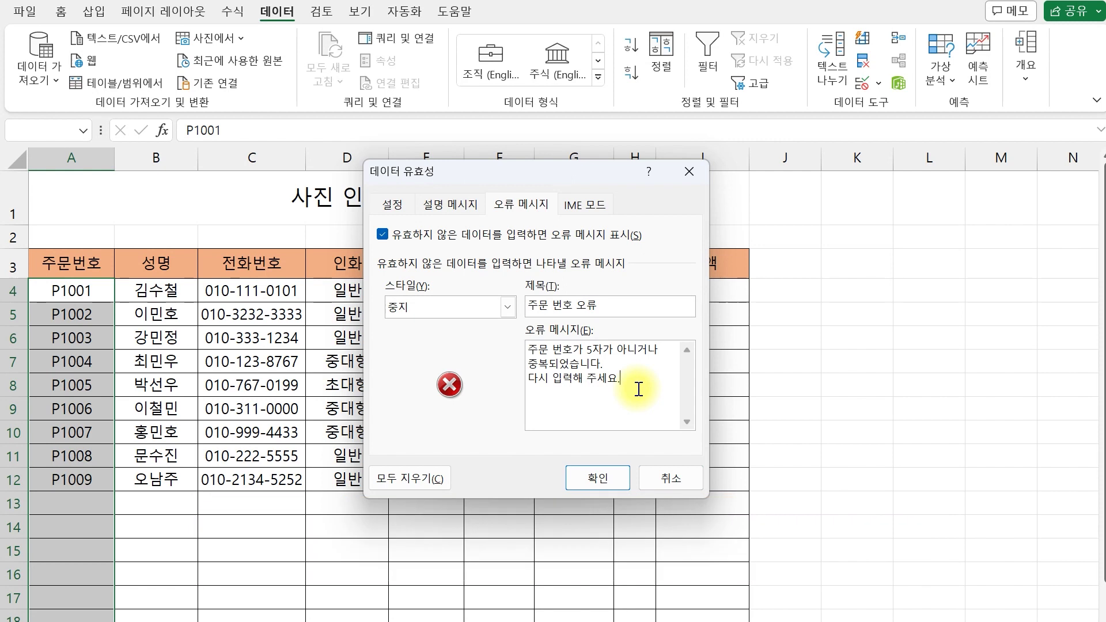
# Step: Apply the rule, then enter a duplicate P1001 in A13 and cancel the rejected entry
pyautogui.click(612, 473)
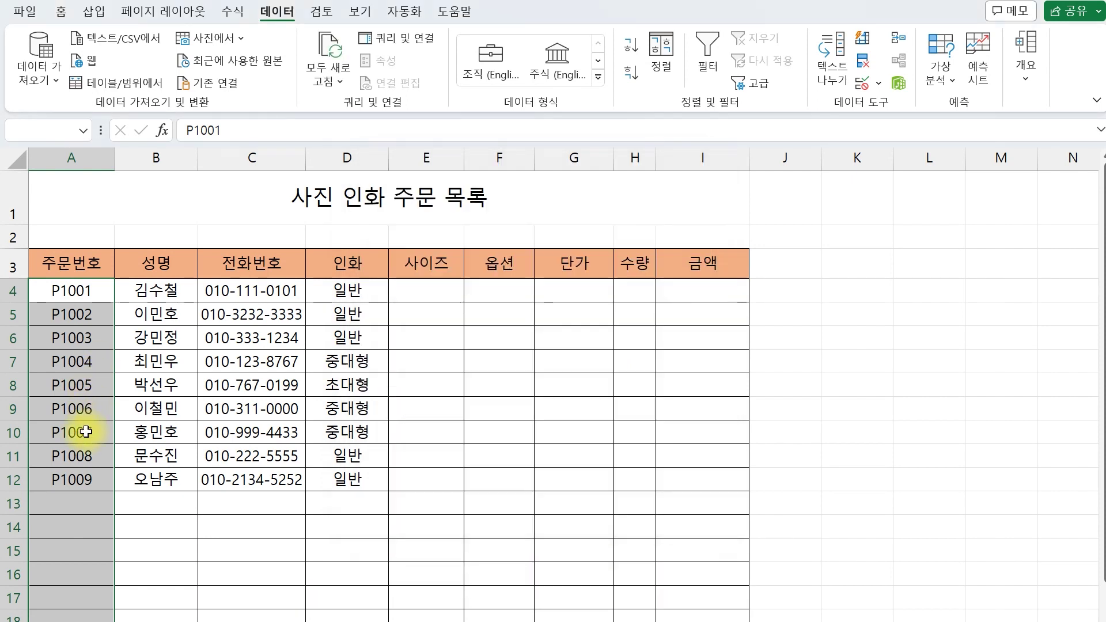
pyautogui.click(85, 501)
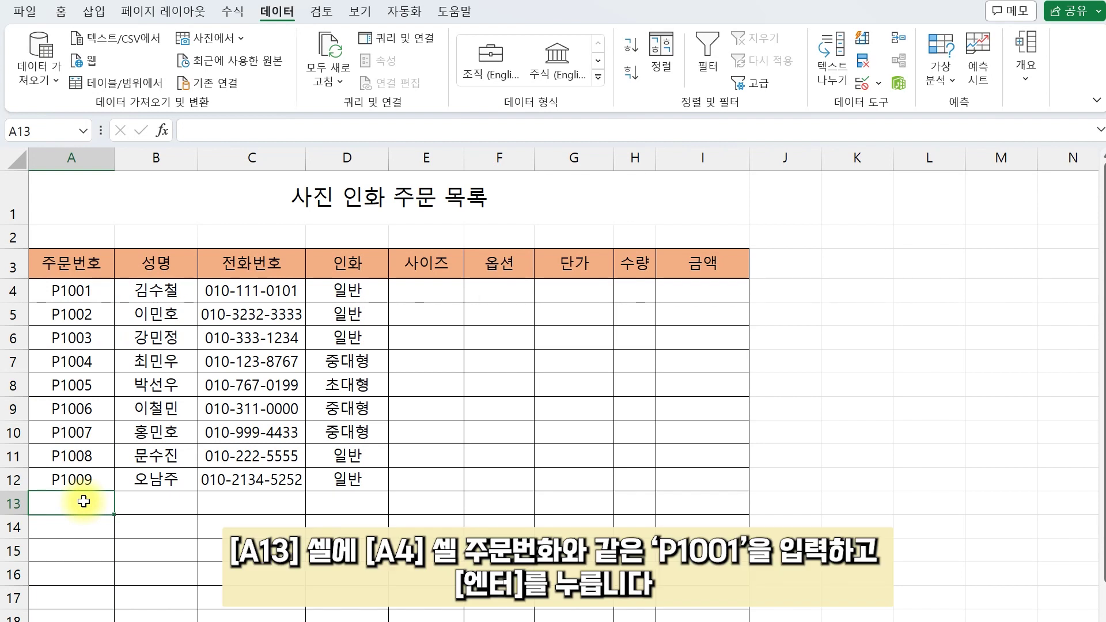
pyautogui.write('P')
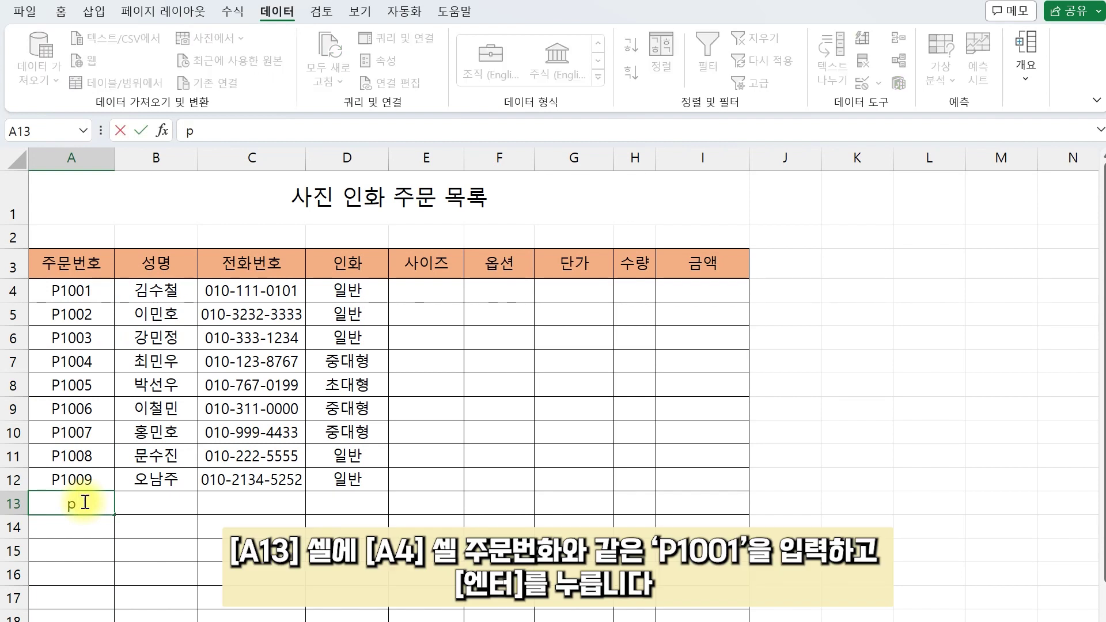
pyautogui.write('1001')
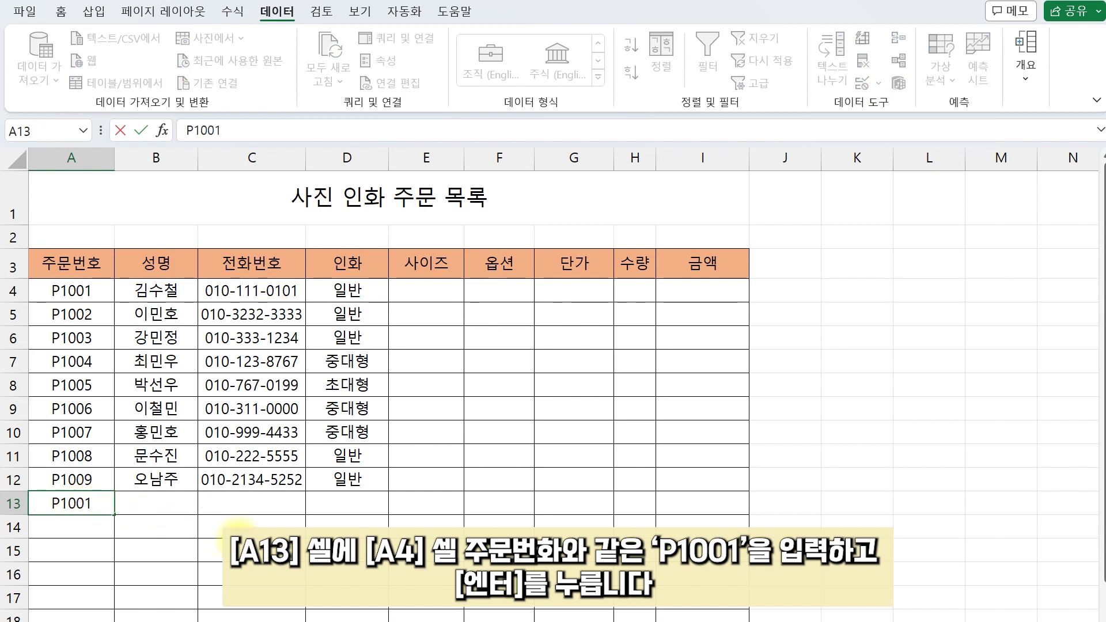
pyautogui.press('Return')
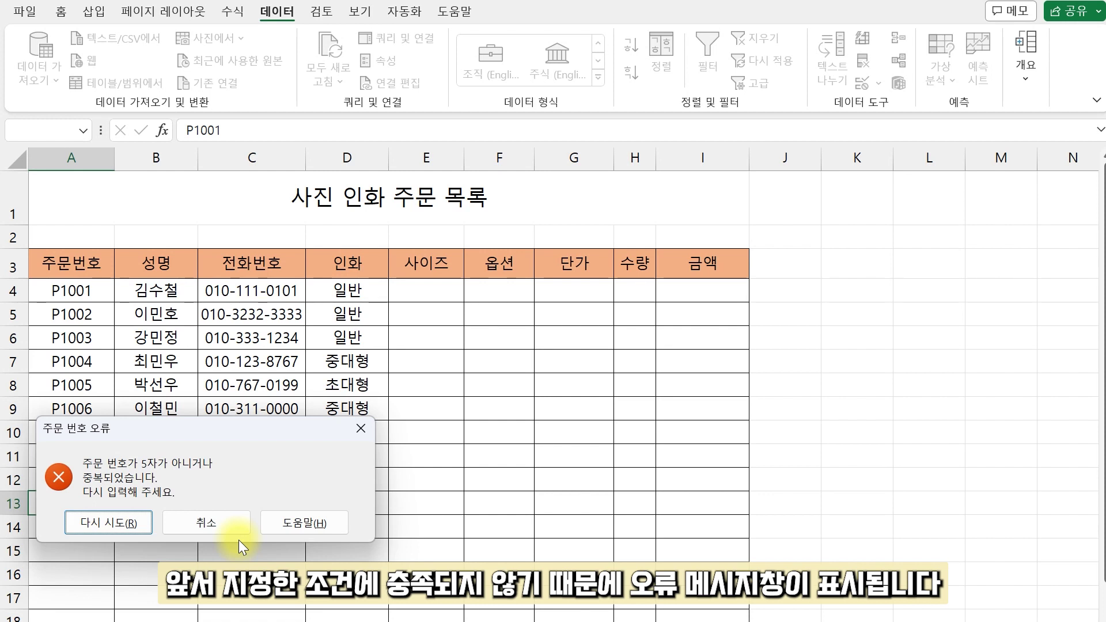
pyautogui.click(229, 533)
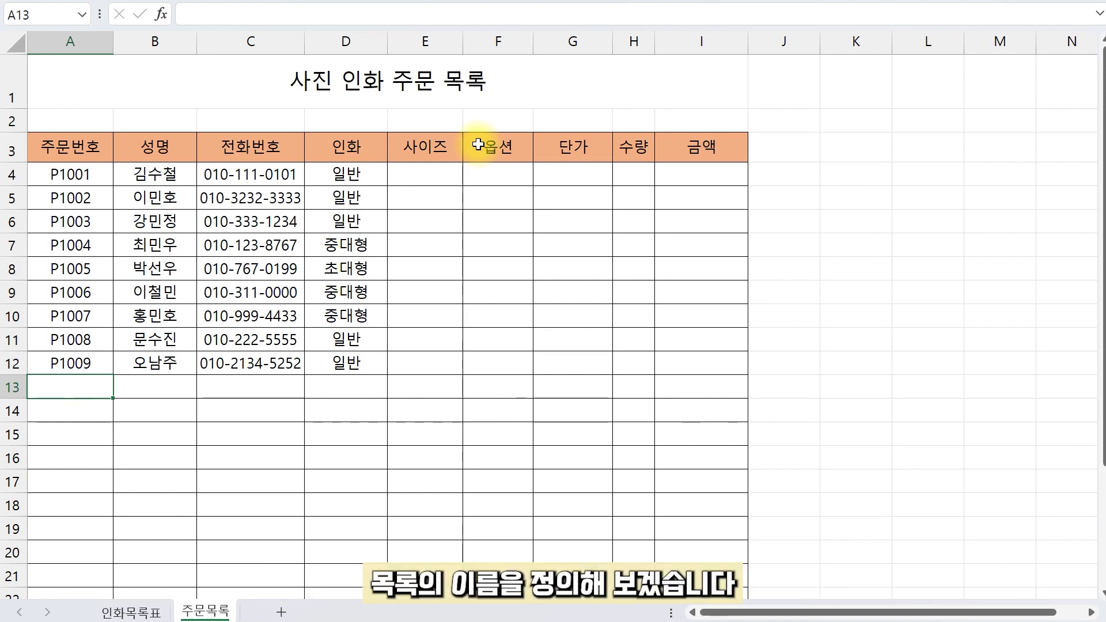
# Step: On the 인화목록표 sheet, name the header cells A3:D3 '인화목록' in the Name Box
pyautogui.click(154, 614)
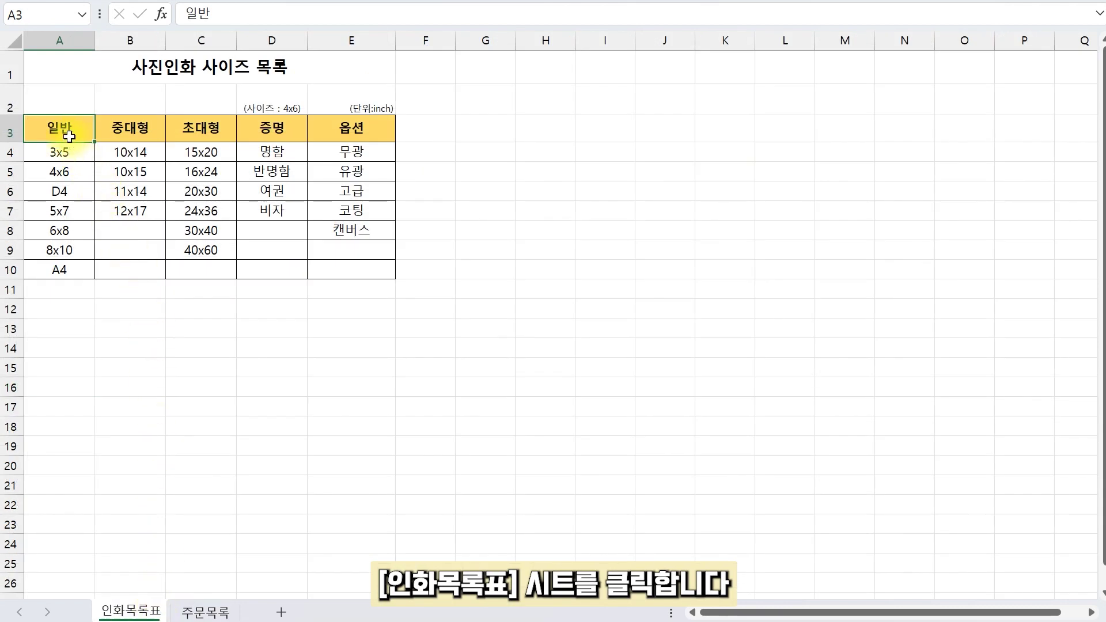
pyautogui.keyDown('shift'); pyautogui.click(288, 131); pyautogui.keyUp('shift')
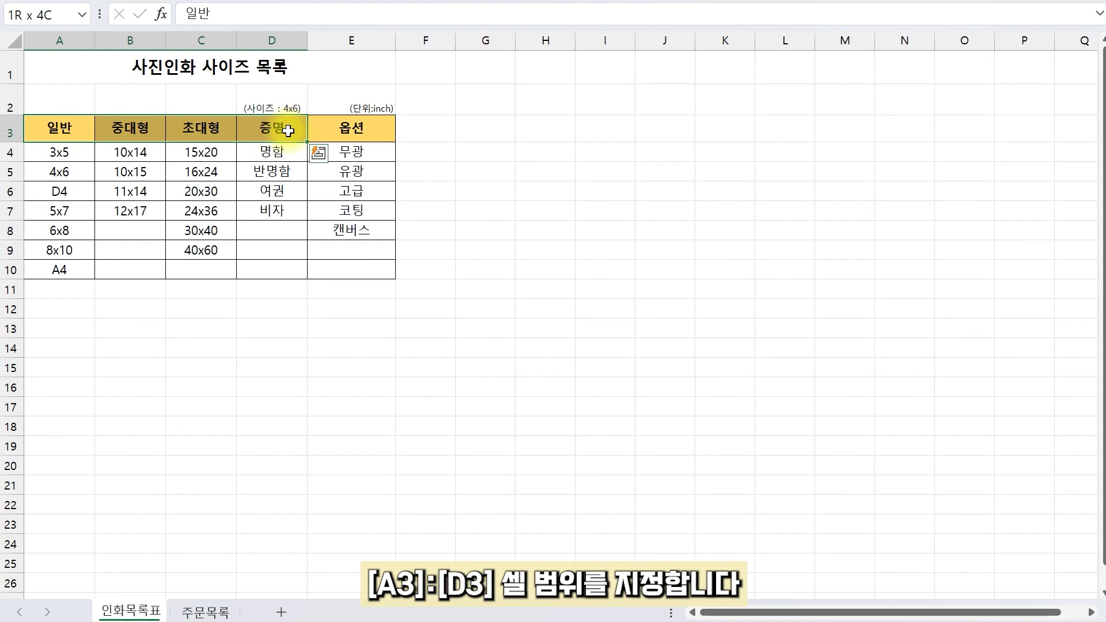
pyautogui.click(54, 14)
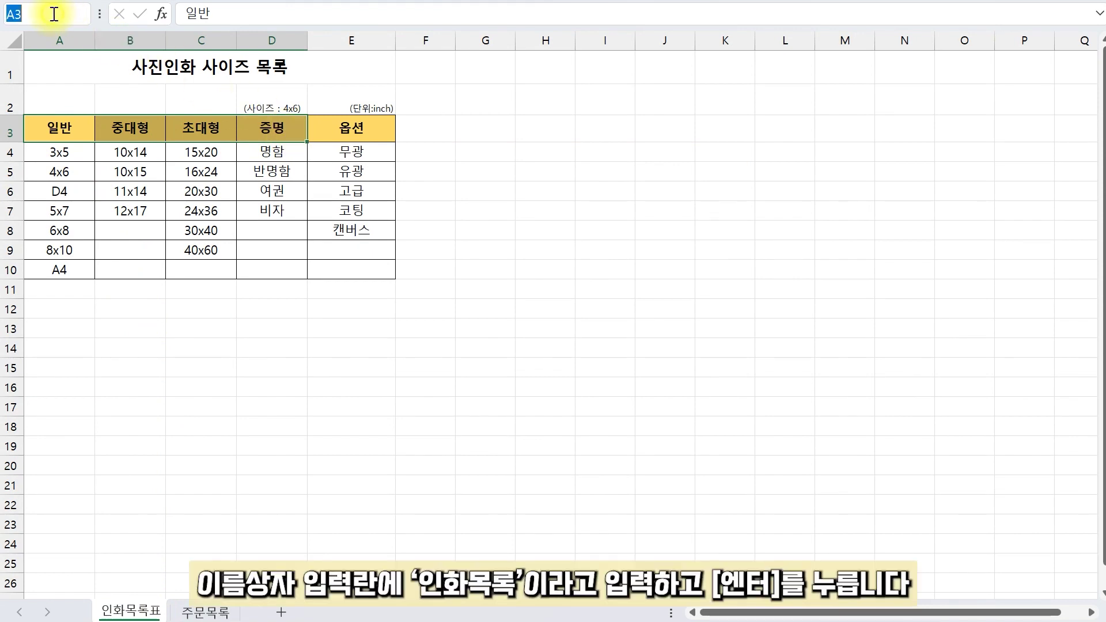
pyautogui.write('인화목록')
pyautogui.press('Return')
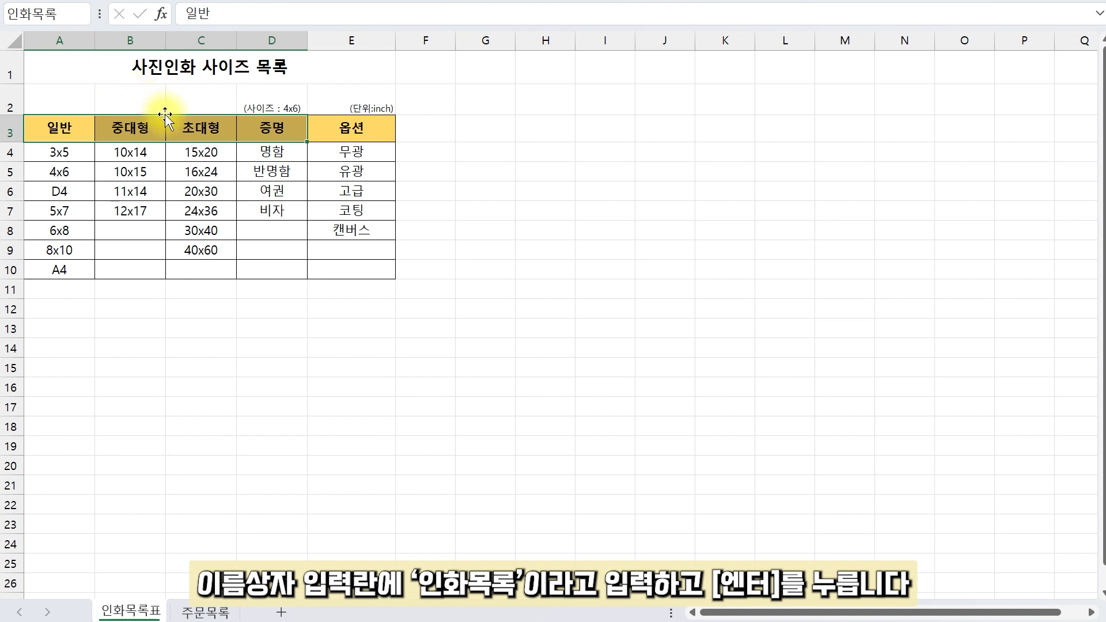
pyautogui.press('Return')
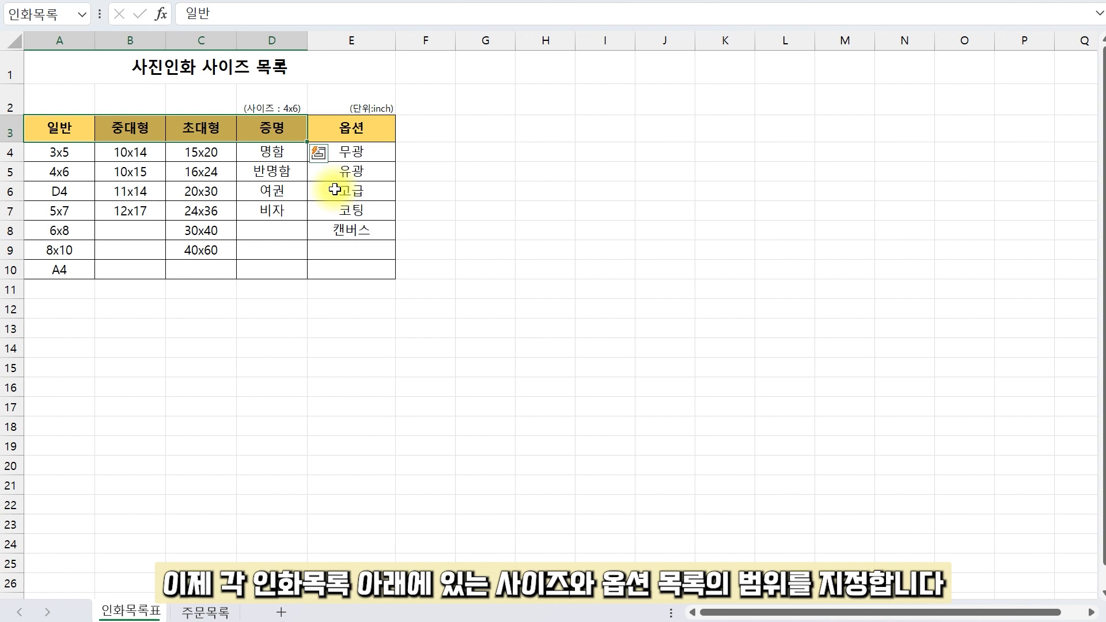
# Step: Select A3:E10, then use Go To Special > Constants to keep only the filled cells
pyautogui.click(51, 121)
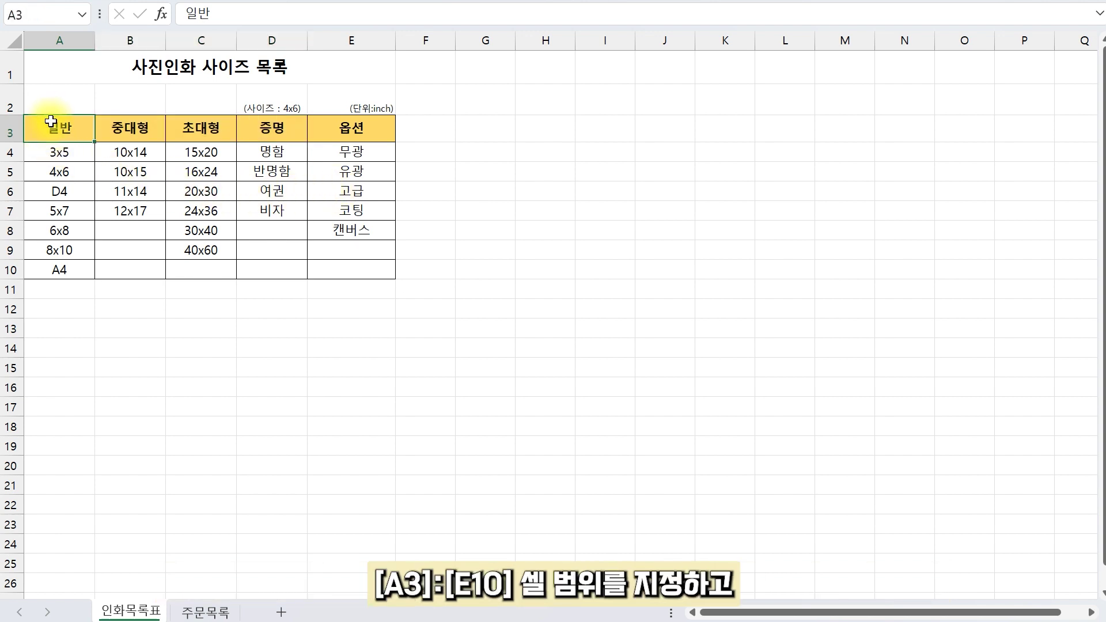
pyautogui.keyDown('shift'); pyautogui.click(357, 270); pyautogui.keyUp('shift')
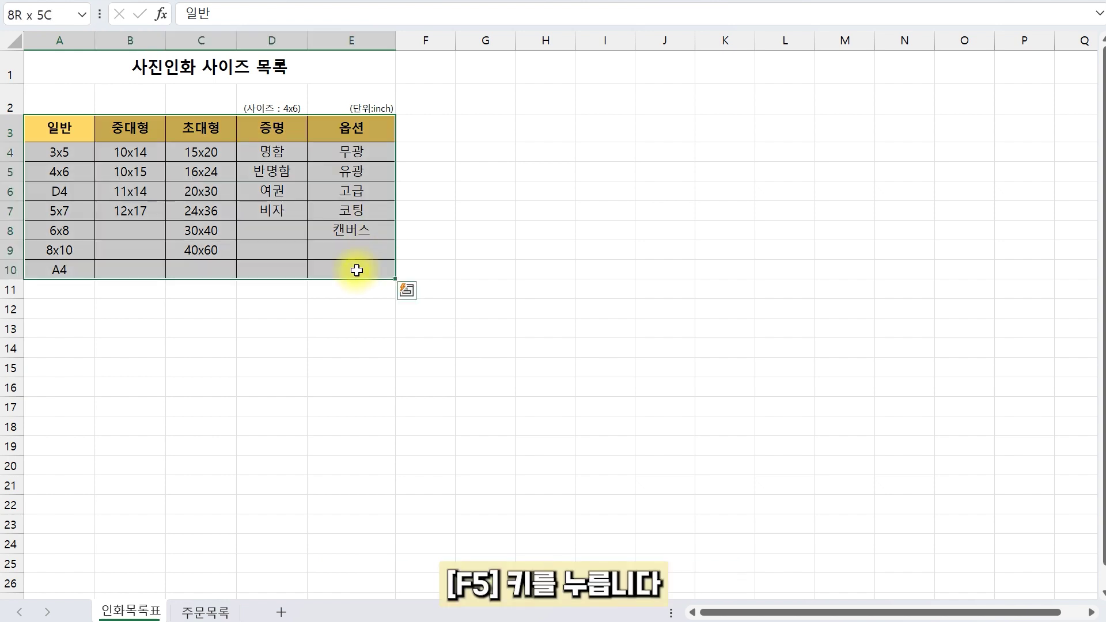
pyautogui.press('F5')
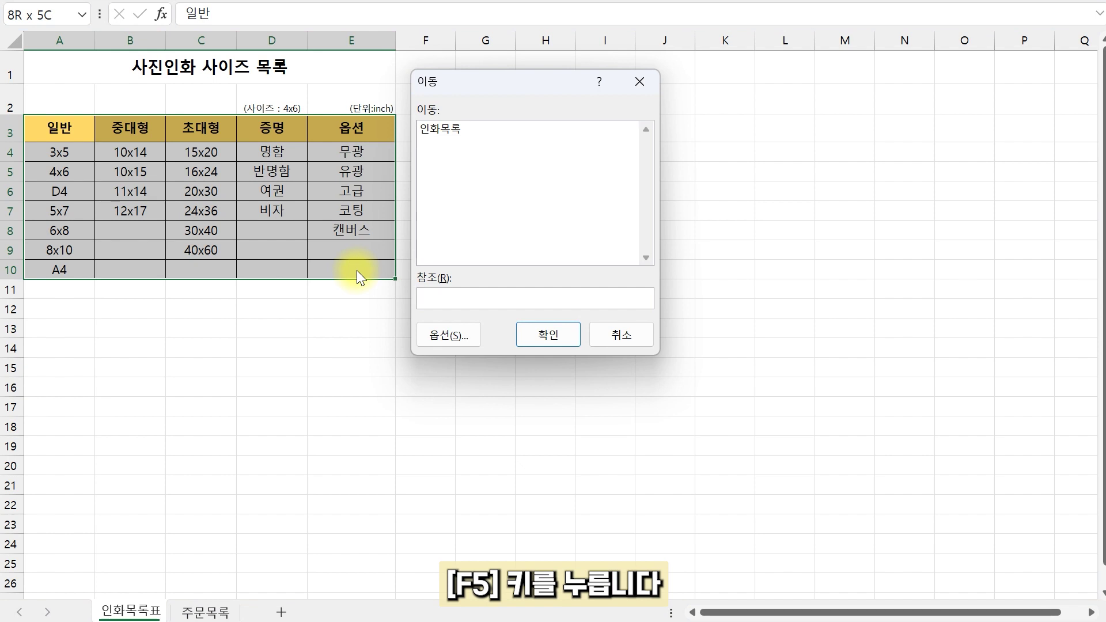
pyautogui.click(458, 338)
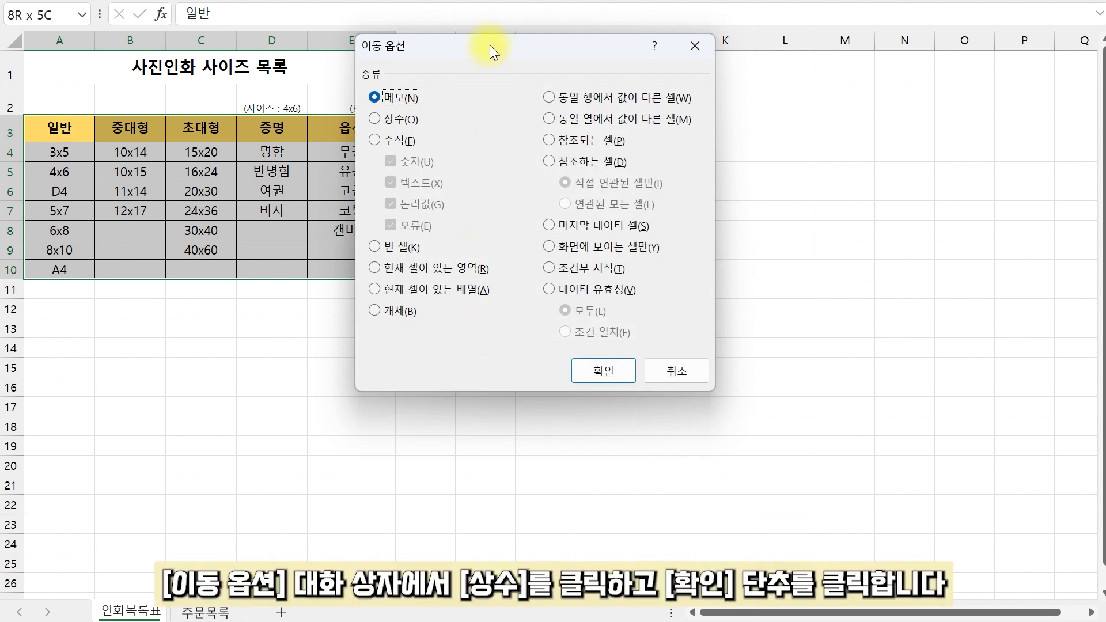
pyautogui.click(378, 120)
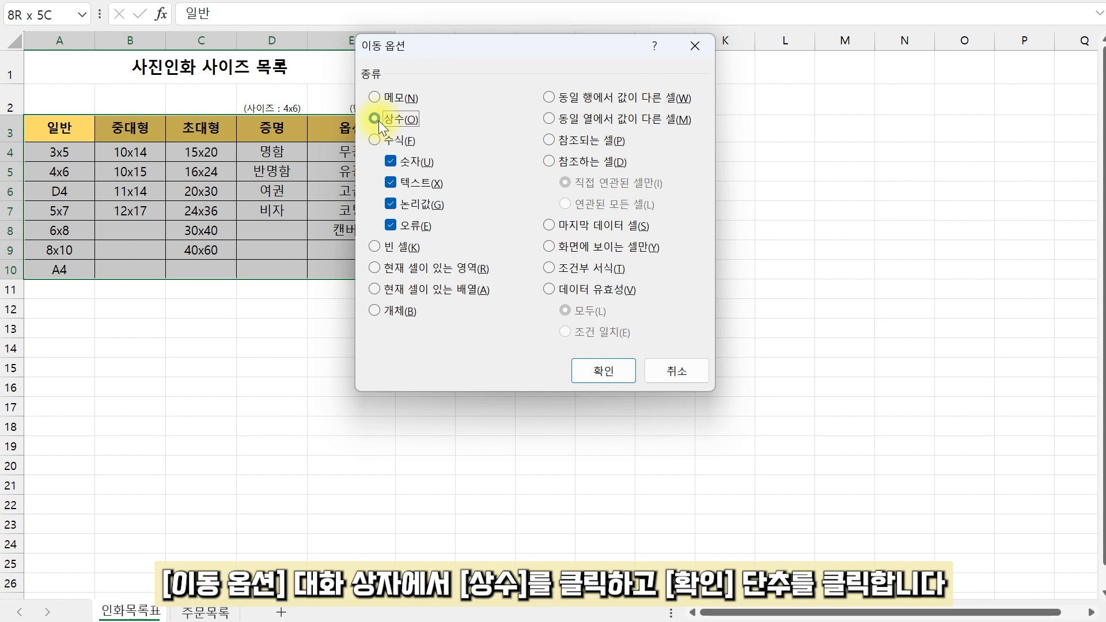
pyautogui.click(596, 364)
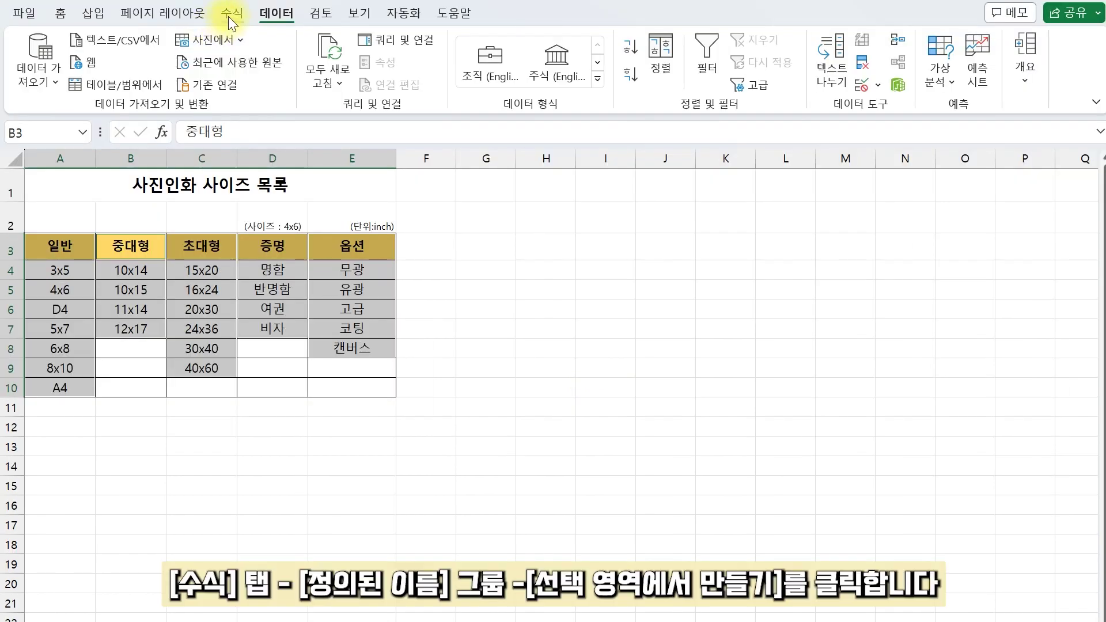
# Step: Create names from the top row with Create from Selection, then jump to 중대형 to verify
pyautogui.click(229, 17)
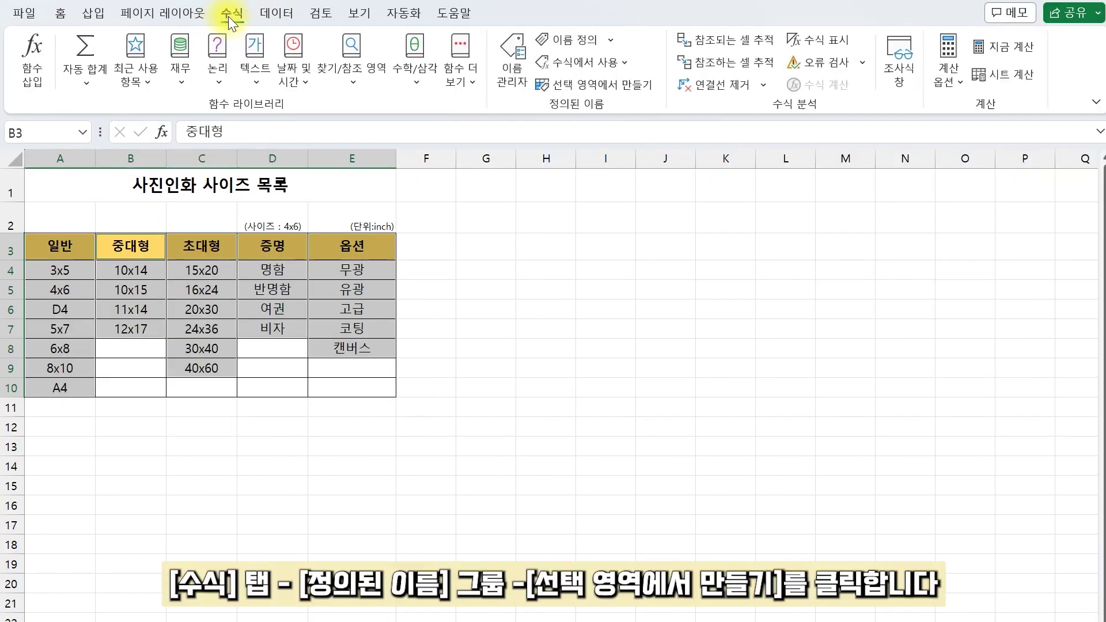
pyautogui.click(597, 88)
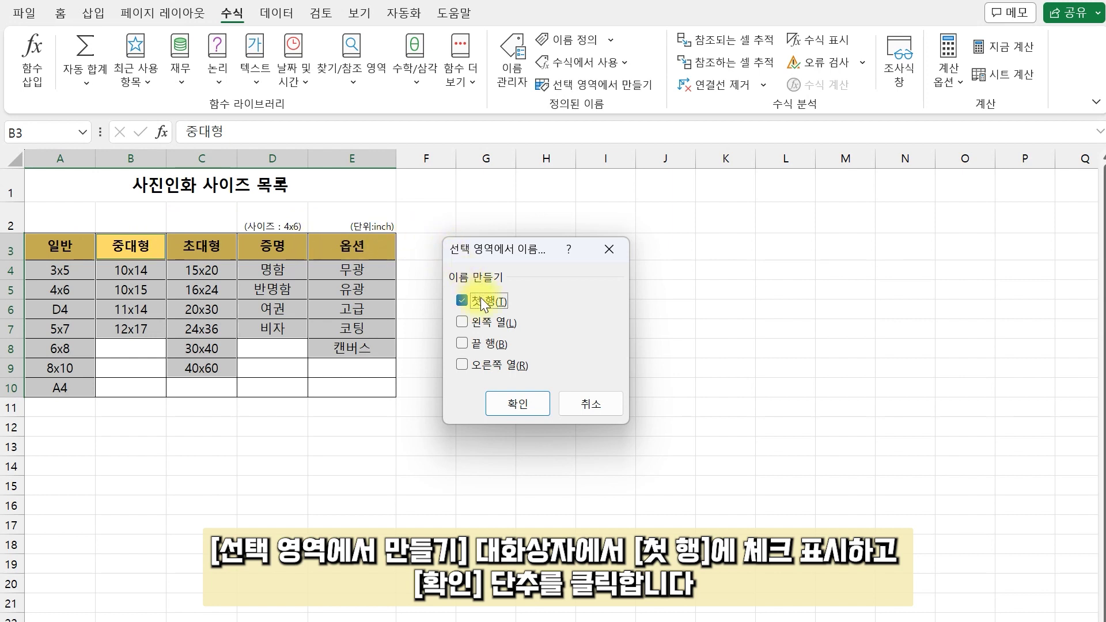
pyautogui.click(537, 406)
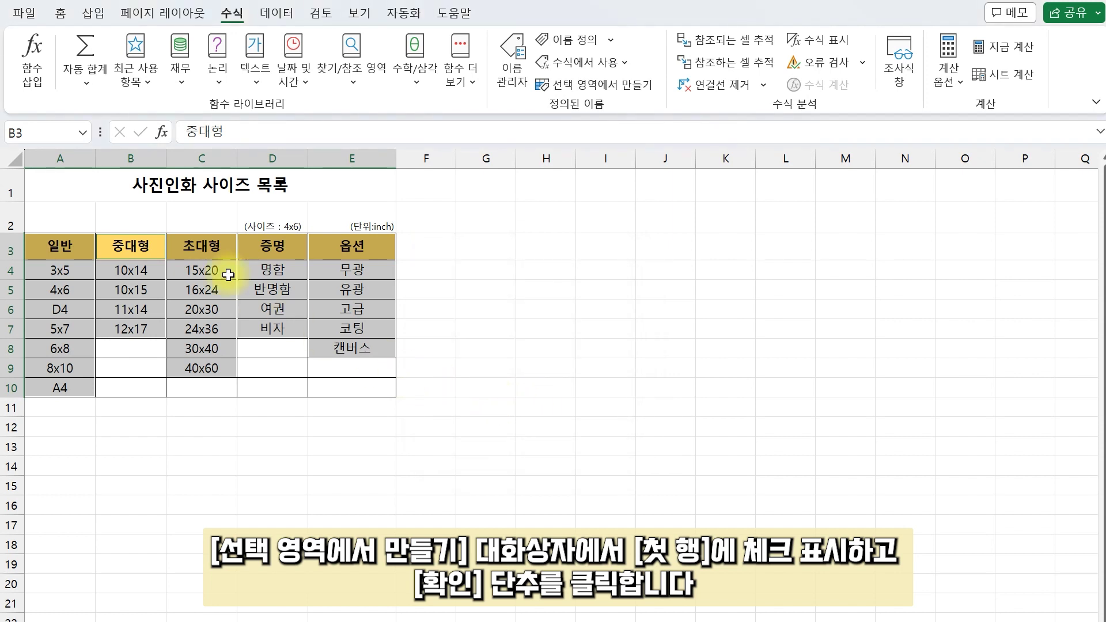
pyautogui.click(82, 131)
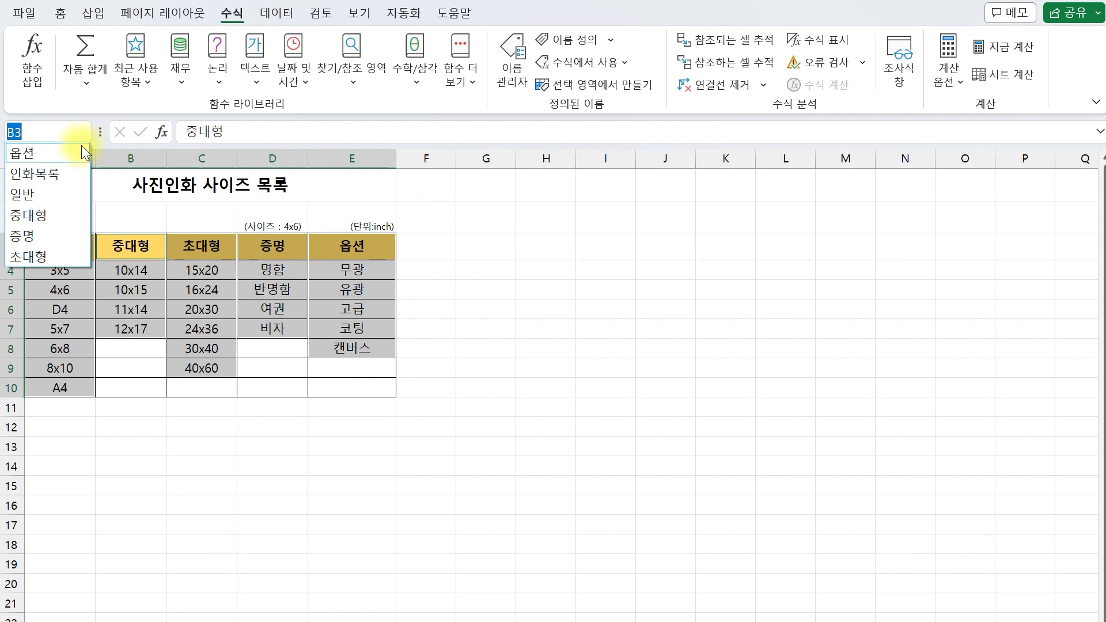
pyautogui.click(28, 216)
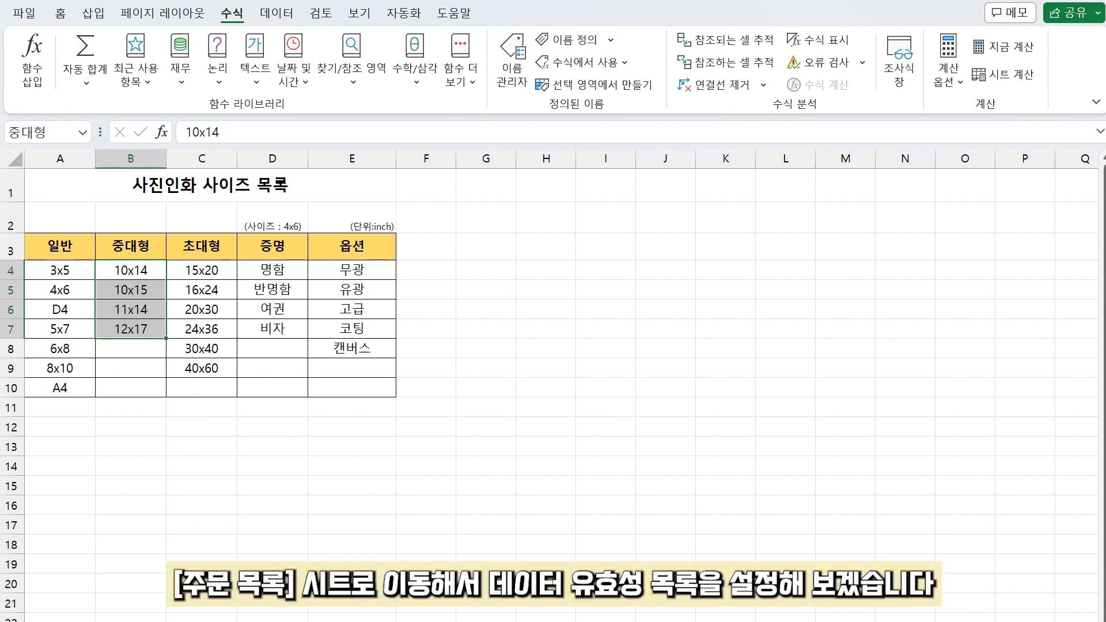
# Step: On the 주문목록 sheet, select the option cells F4:F28
pyautogui.hotkey('ctrl', 'pageup')
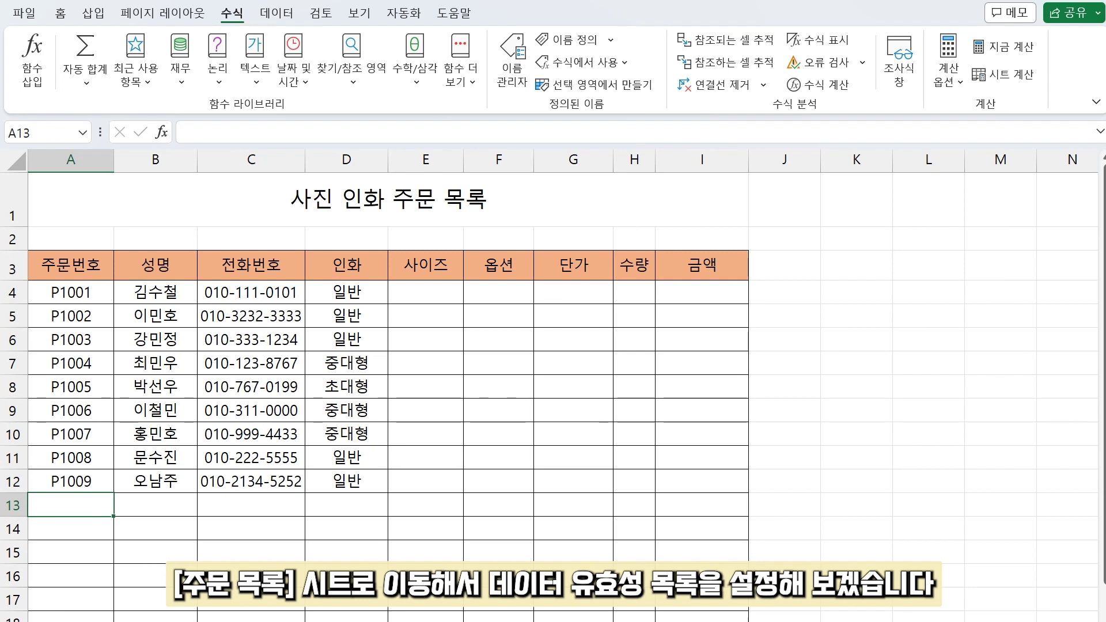
pyautogui.click(276, 12)
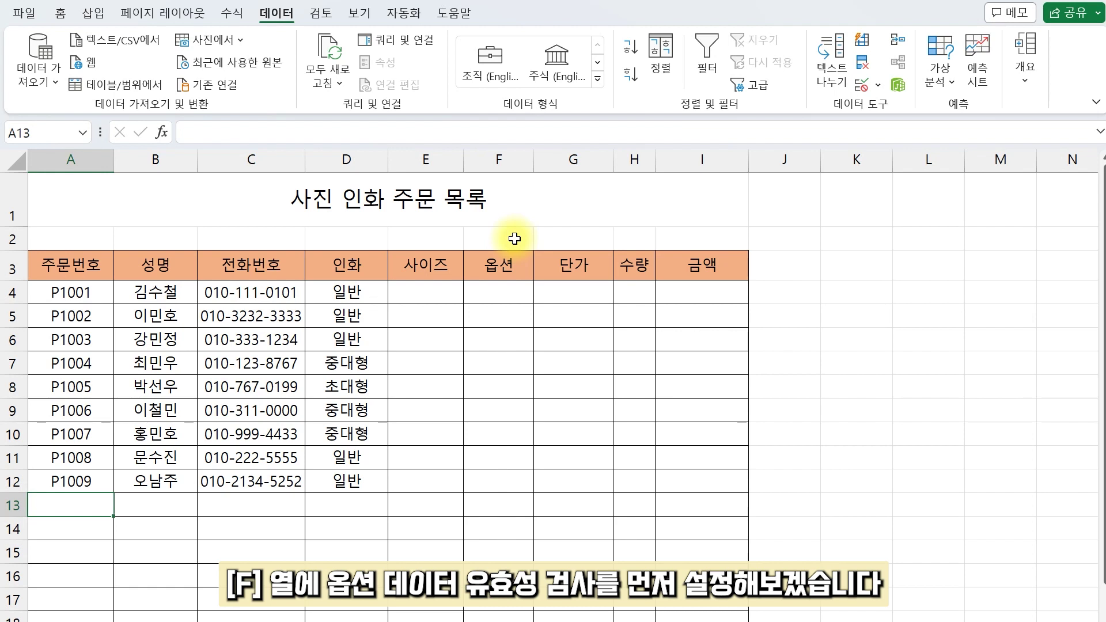
pyautogui.click(501, 288)
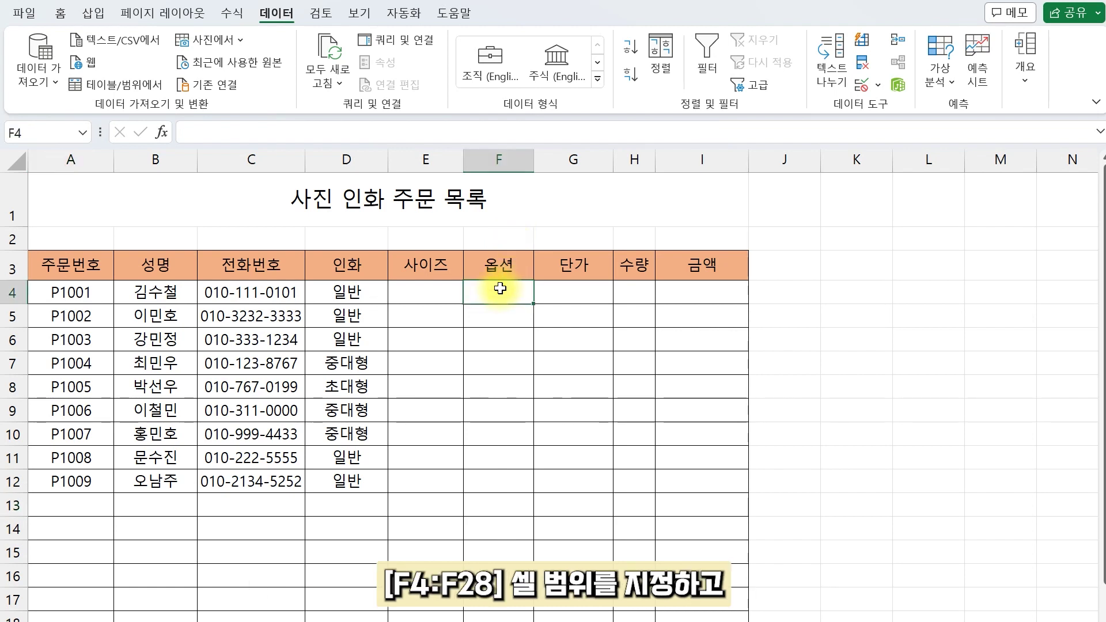
pyautogui.scroll(-3, 507, 467)
pyautogui.keyDown('shift'); pyautogui.click(518, 520); pyautogui.keyUp('shift')
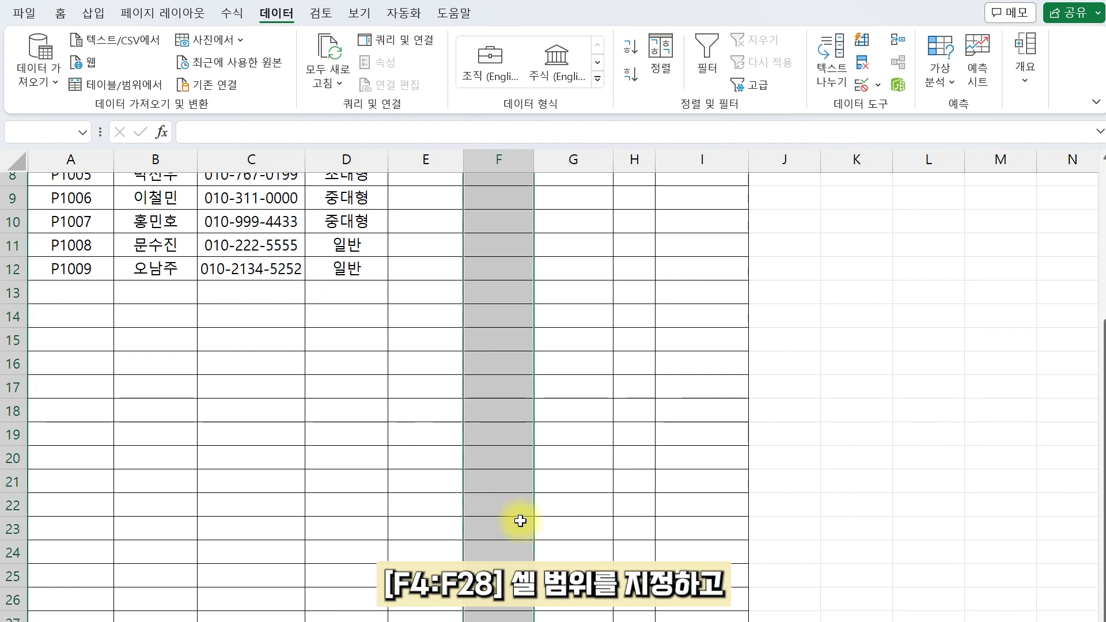
pyautogui.scroll(3, 520, 521)
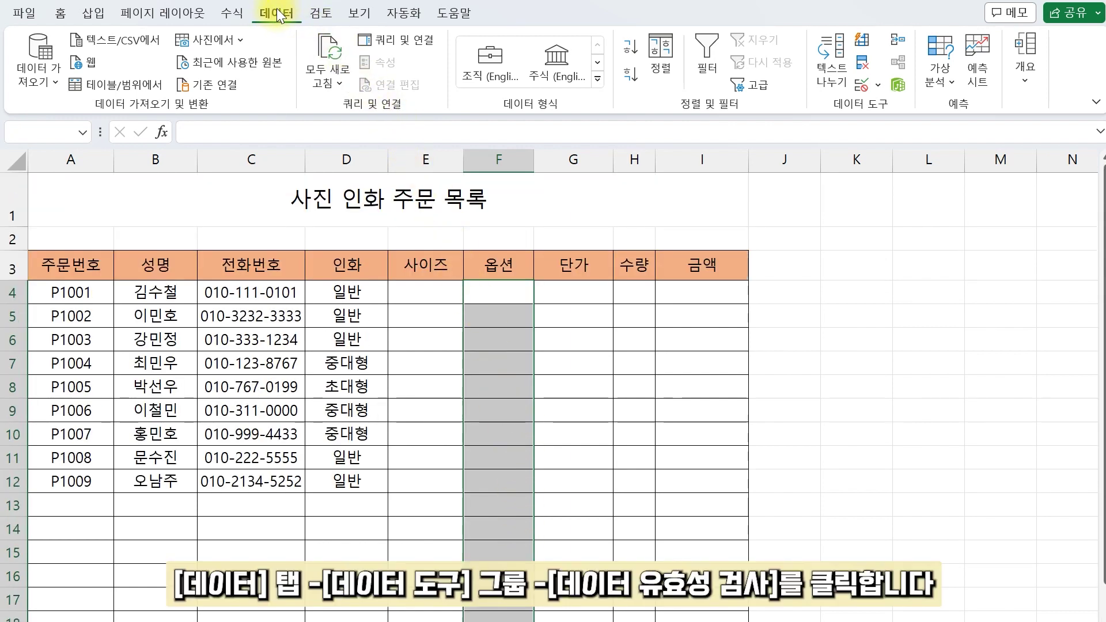
# Step: Set their Data Validation to a List with source =옵션
pyautogui.click(878, 86)
pyautogui.click(881, 110)
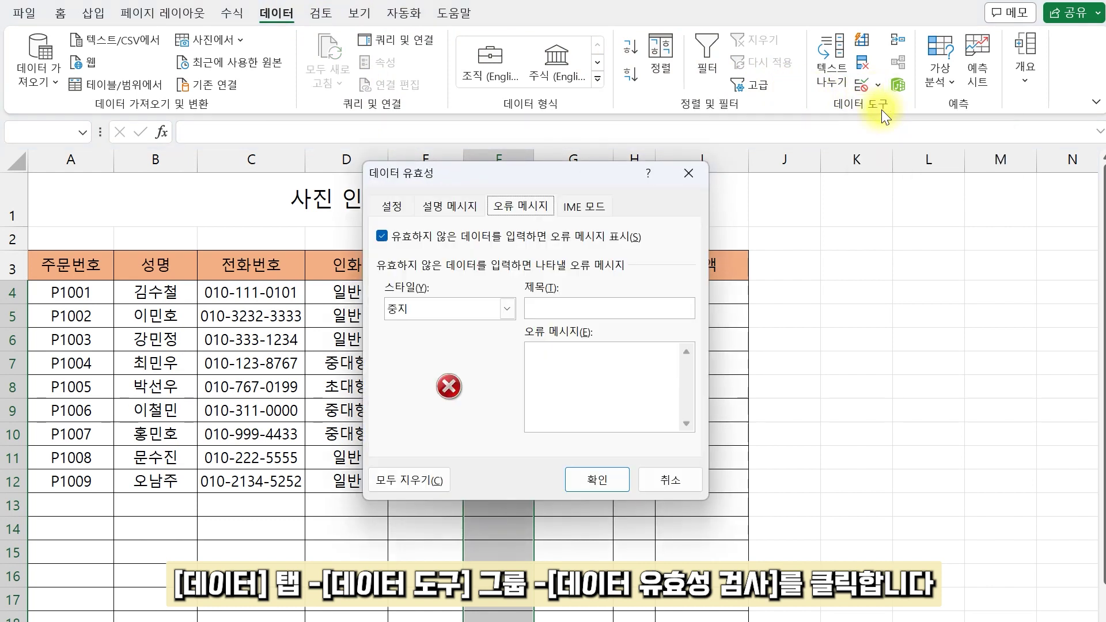
pyautogui.click(392, 205)
pyautogui.click(478, 277)
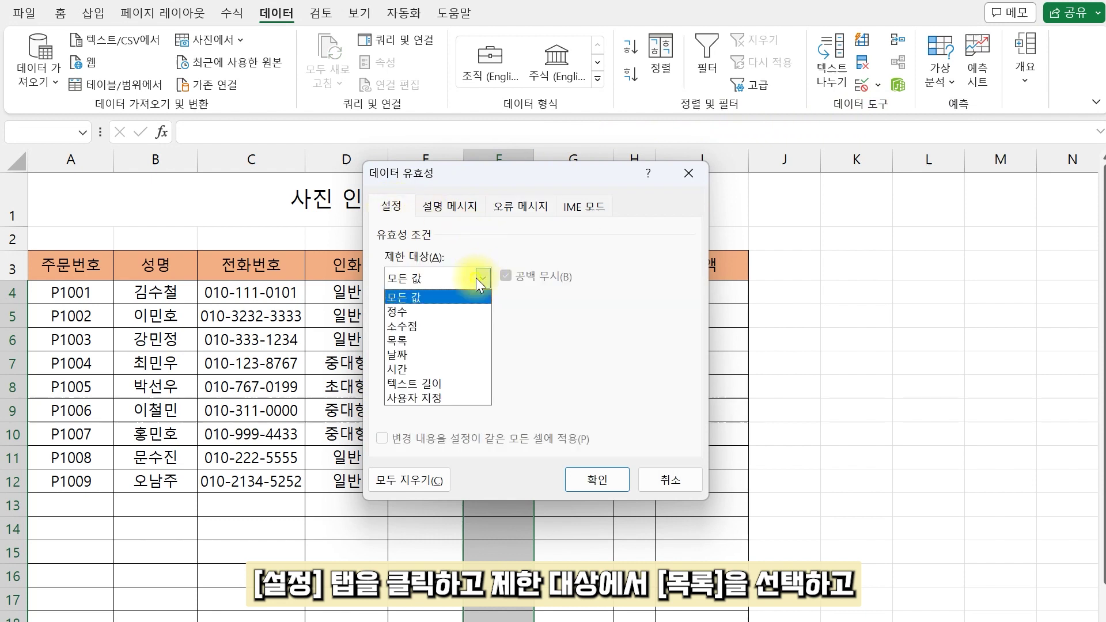
pyautogui.click(437, 340)
pyautogui.click(428, 367)
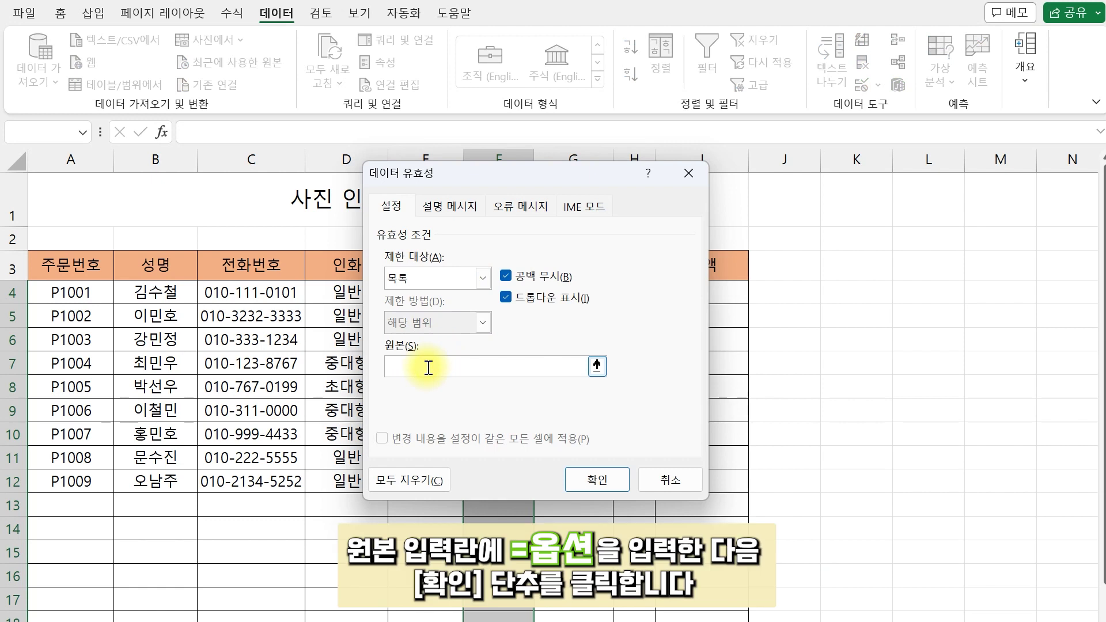
pyautogui.write('=옵션')
# Step: Apply the =옵션 list rule and choose 고급 from F4's dropdown
pyautogui.click(598, 478)
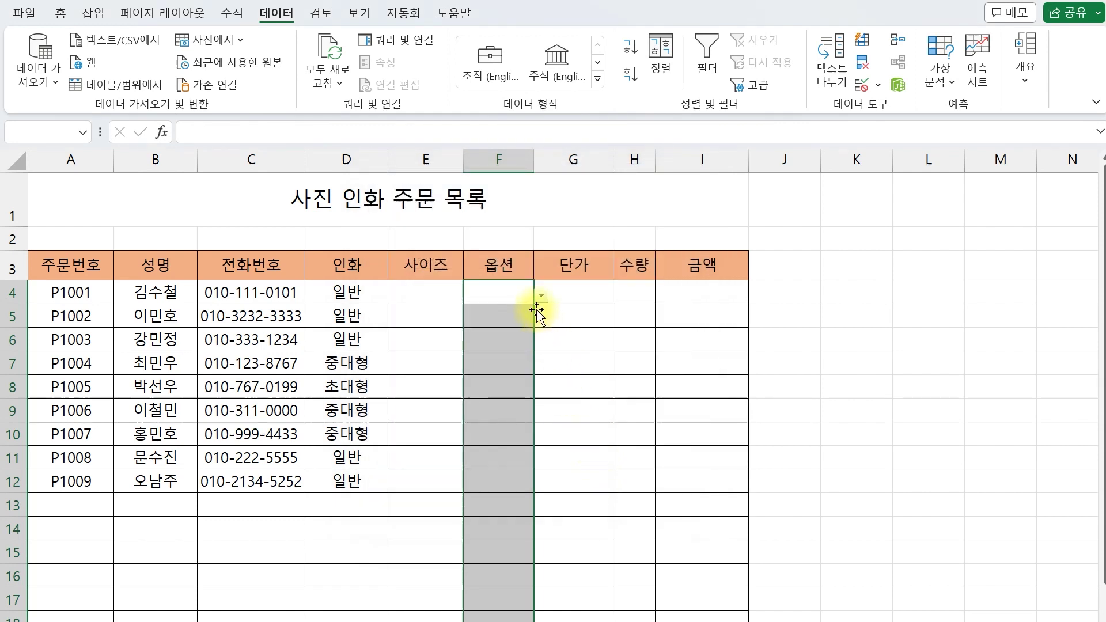
pyautogui.click(532, 292)
pyautogui.click(541, 295)
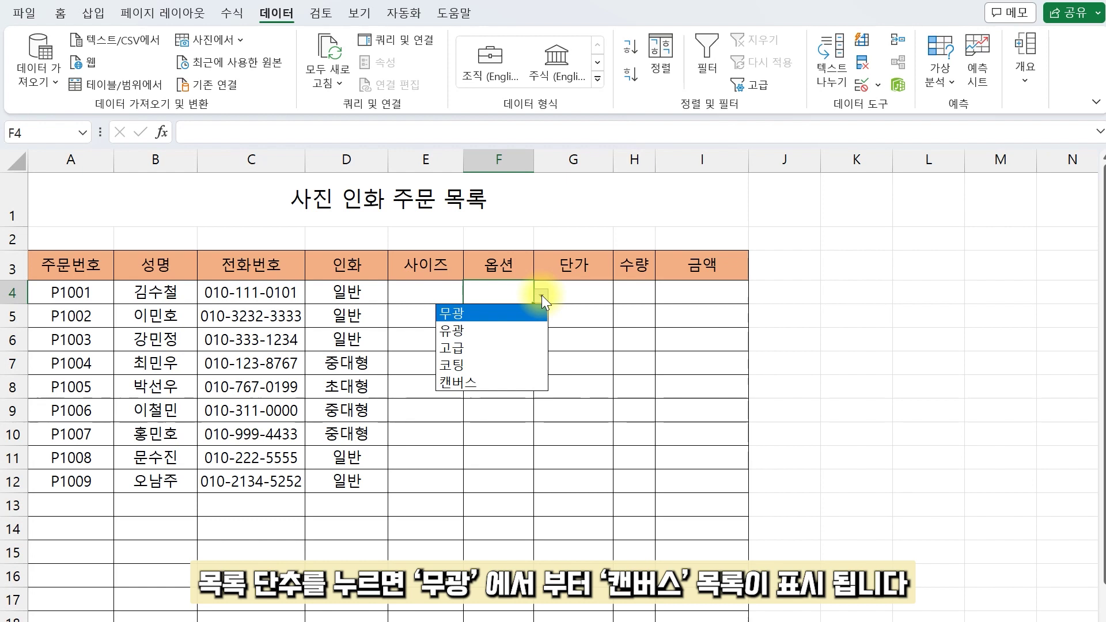
pyautogui.click(498, 351)
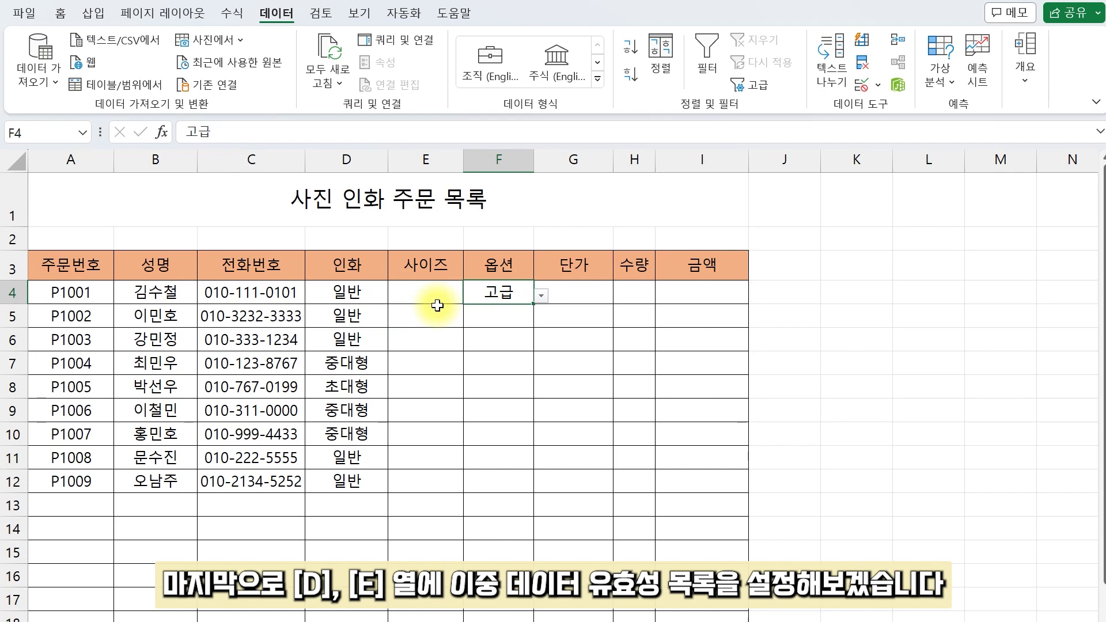
# Step: Give D4:D28 a List rule sourced from =IF(AND($A4<>"",$B4<>"",$C4<>""),인화목록,"")
pyautogui.moveTo(366, 297); pyautogui.dragTo(360, 575)
pyautogui.scroll(4, 363, 564)
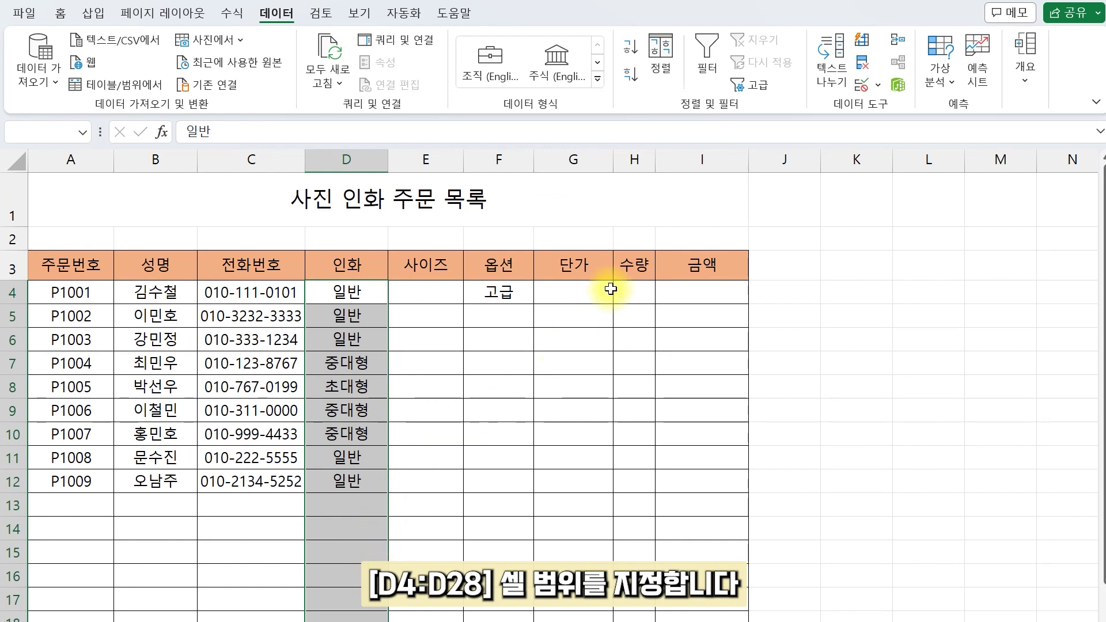
pyautogui.click(864, 86)
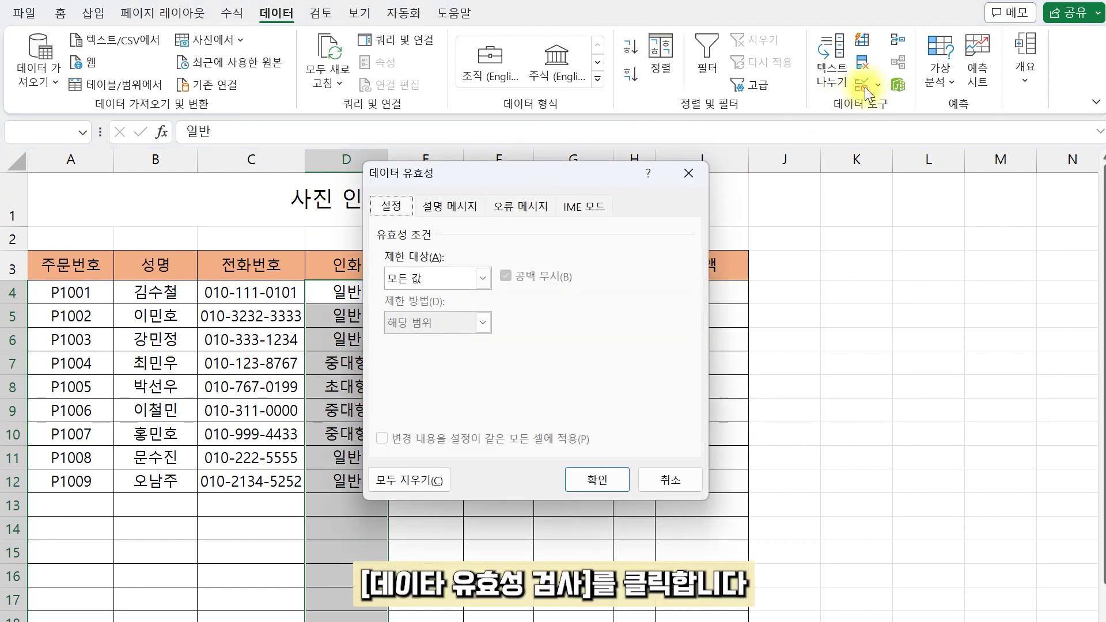
pyautogui.click(455, 281)
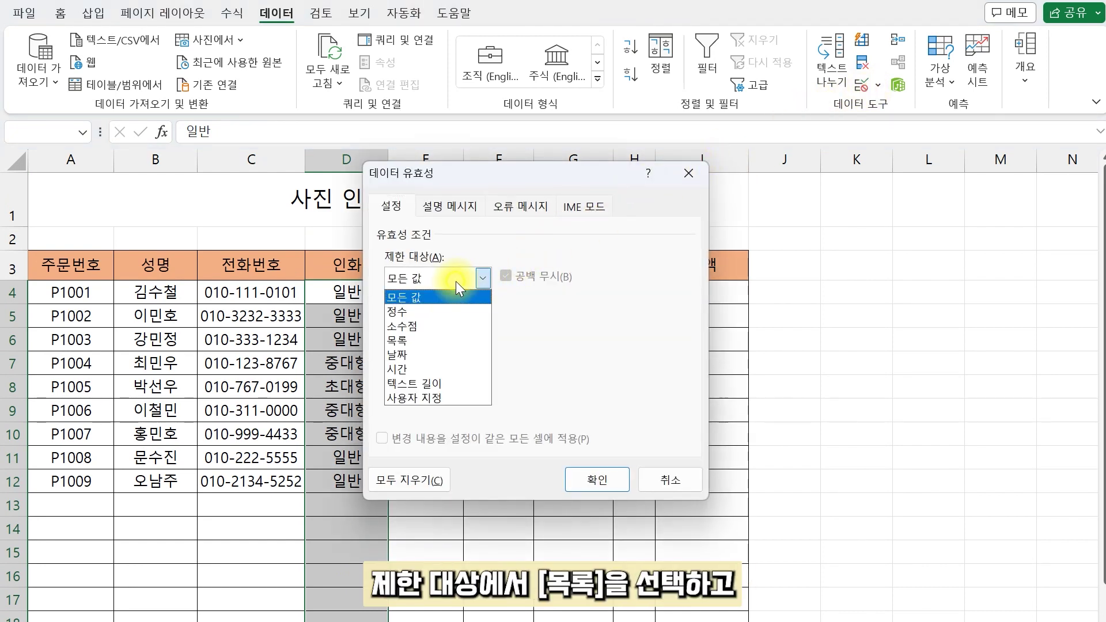
pyautogui.click(431, 339)
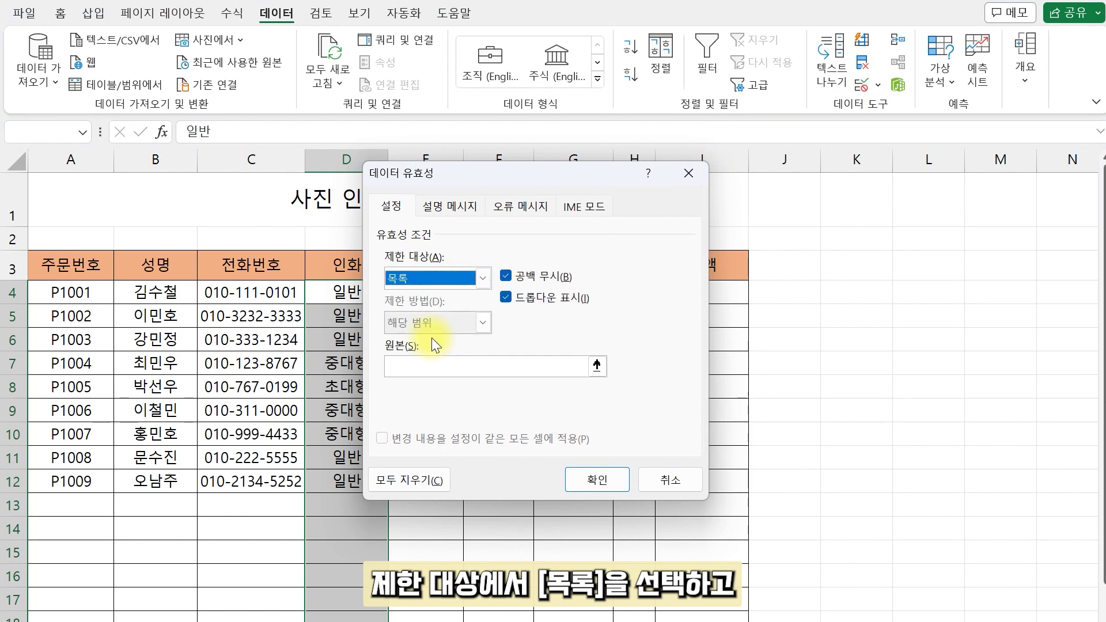
pyautogui.click(422, 363)
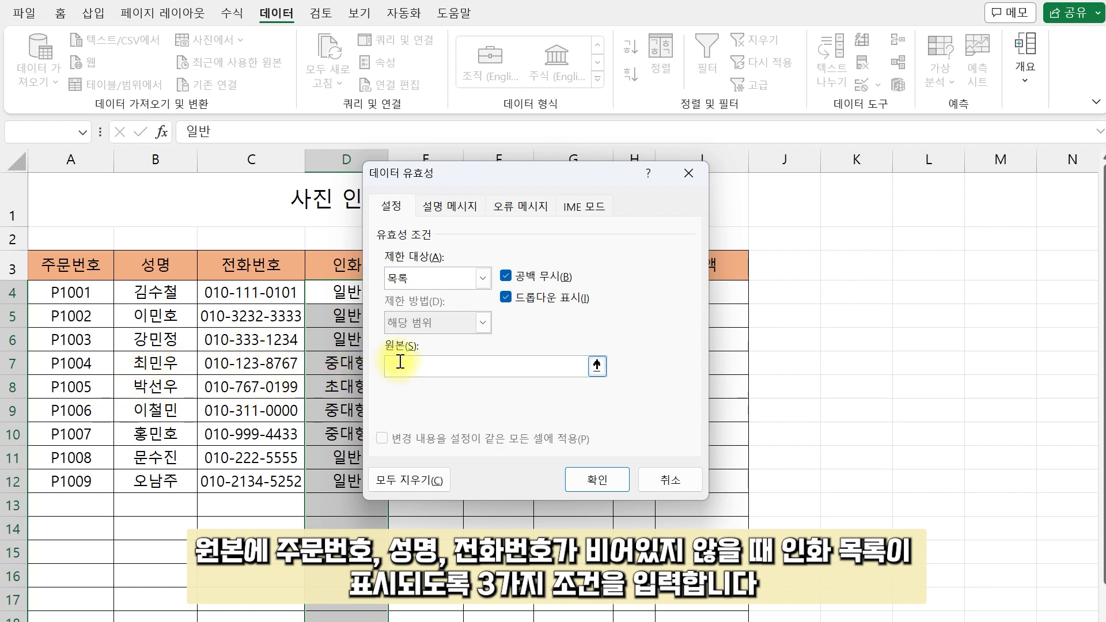
pyautogui.click(400, 362)
pyautogui.hotkey('ctrl', 'v')
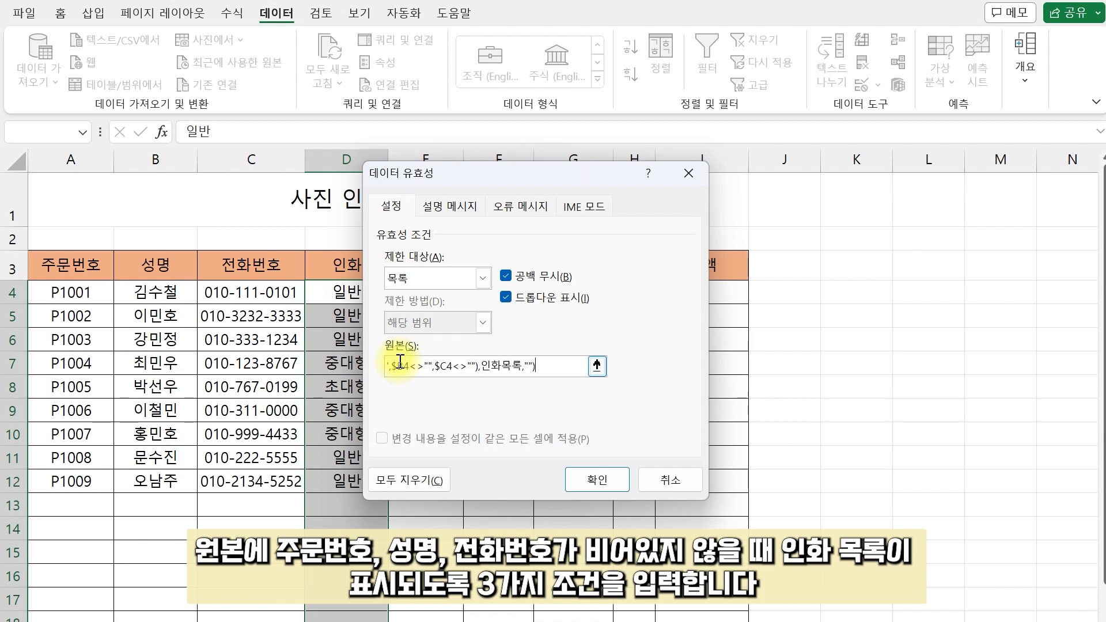
pyautogui.press('Home')
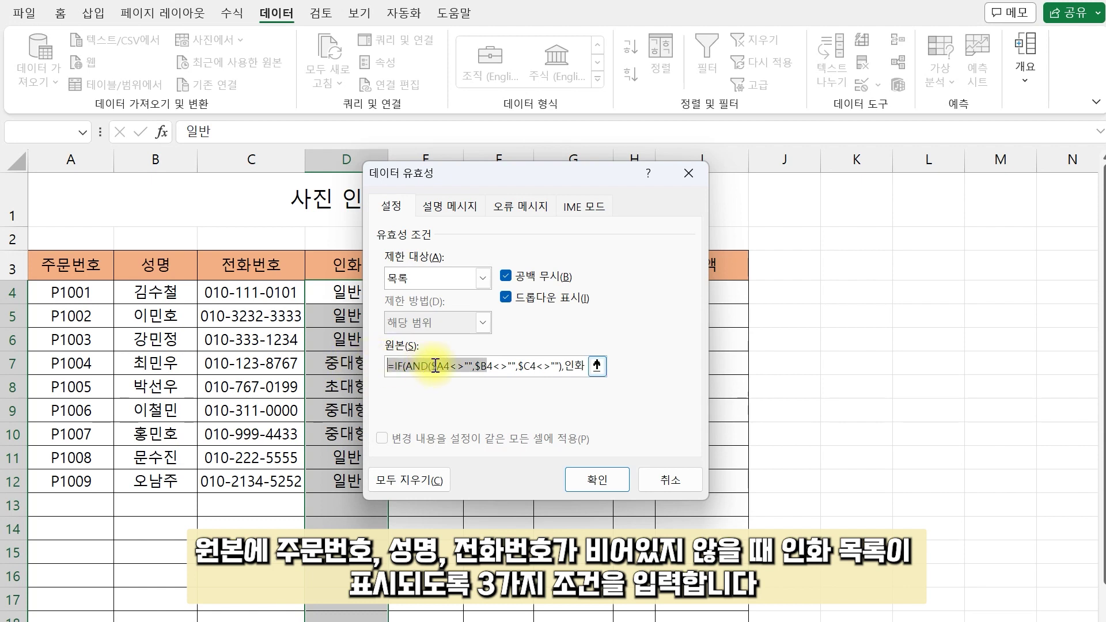
pyautogui.click(436, 367)
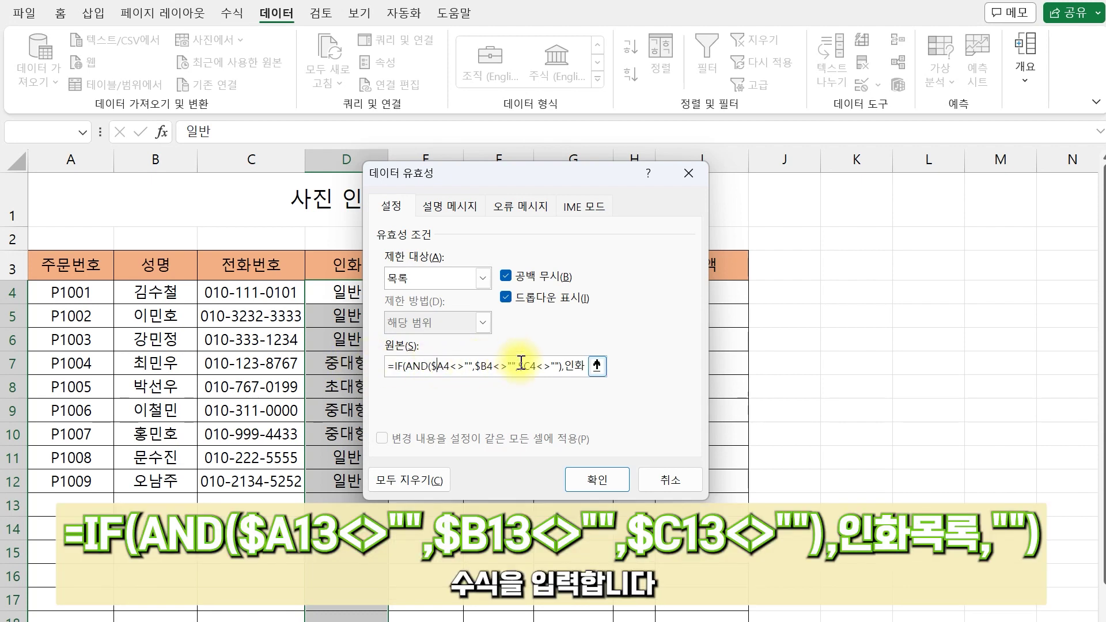
pyautogui.moveTo(565, 366); pyautogui.dragTo(608, 366)
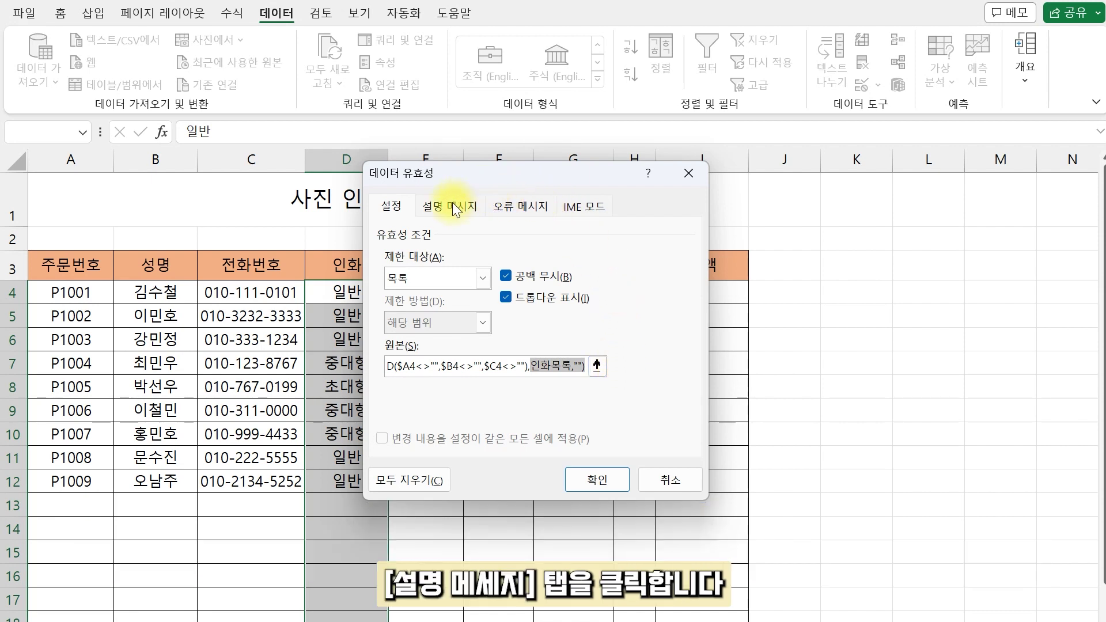
# Step: Add input message '필수': '주문번호, 성명, 전화번호는 필수 입력', apply it, and select D13 to test
pyautogui.click(452, 206)
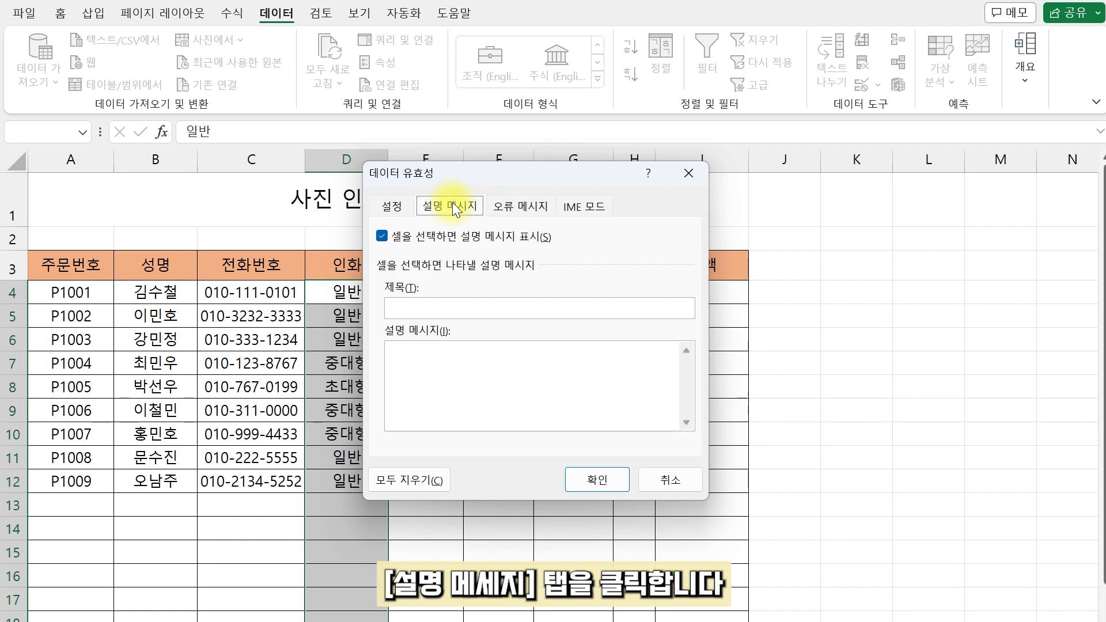
pyautogui.click(405, 306)
pyautogui.write('필수')
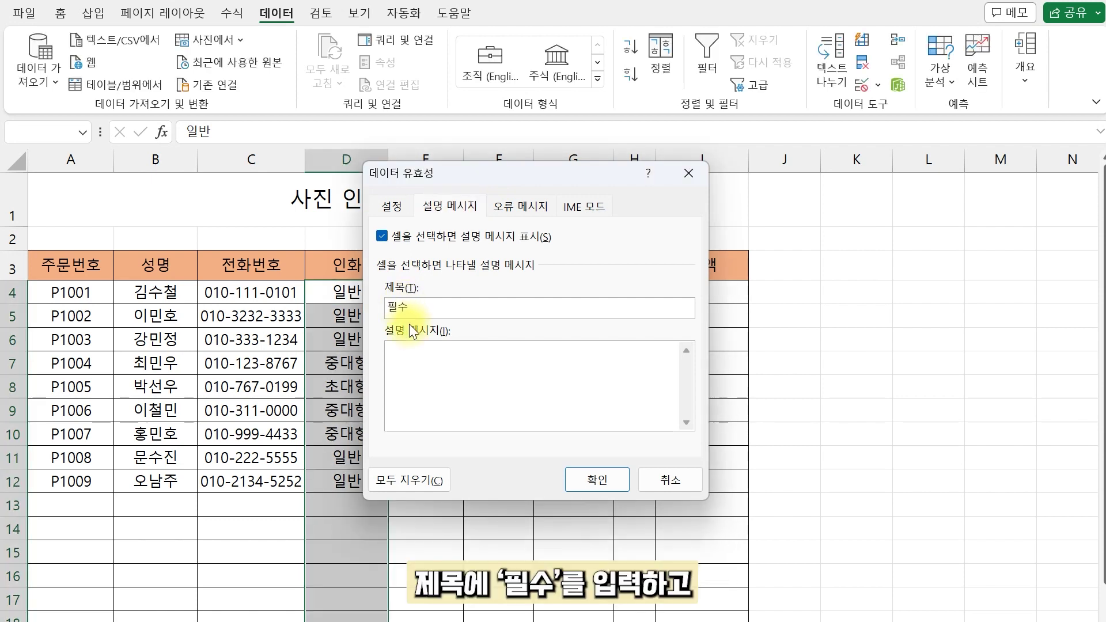
pyautogui.write('주문번호, 성명, 전화번호는 필수 입력')
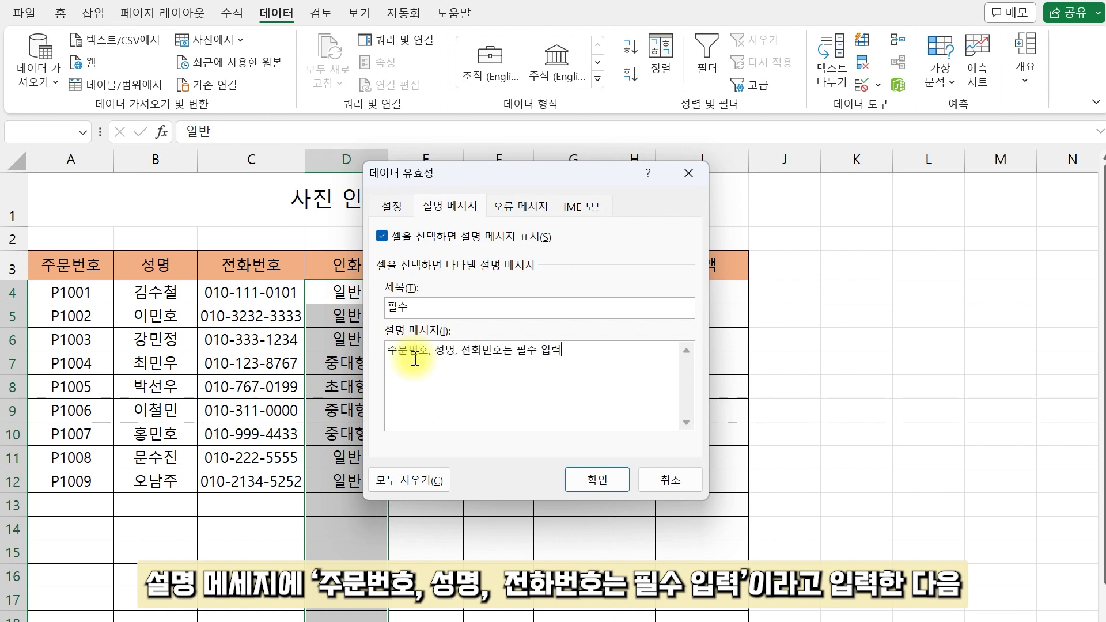
pyautogui.click(588, 472)
pyautogui.click(353, 508)
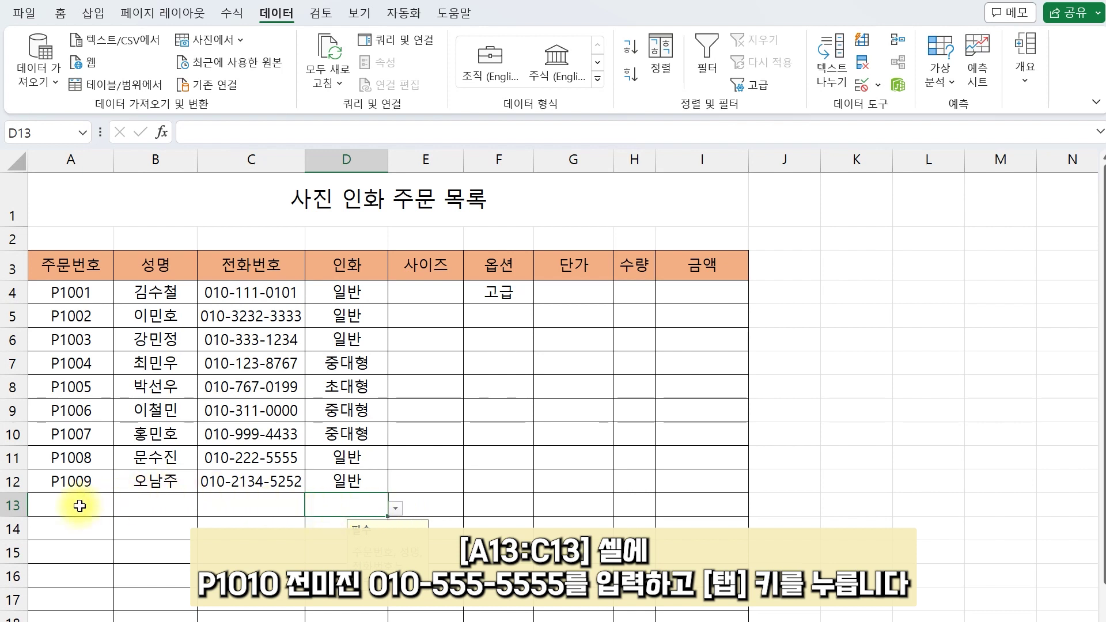
# Step: Enter order P1010 with the customer's name and phone number in A13:C13
pyautogui.click(77, 511)
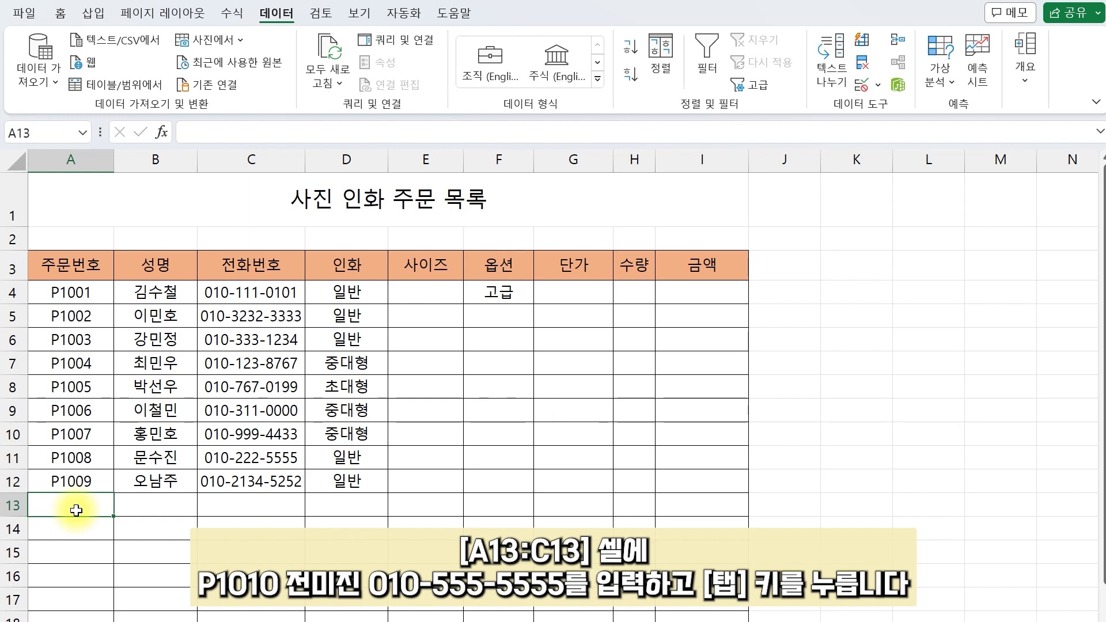
pyautogui.write('P1010')
pyautogui.press('Tab')
pyautogui.press('Tab')
pyautogui.write('010-555-5555')
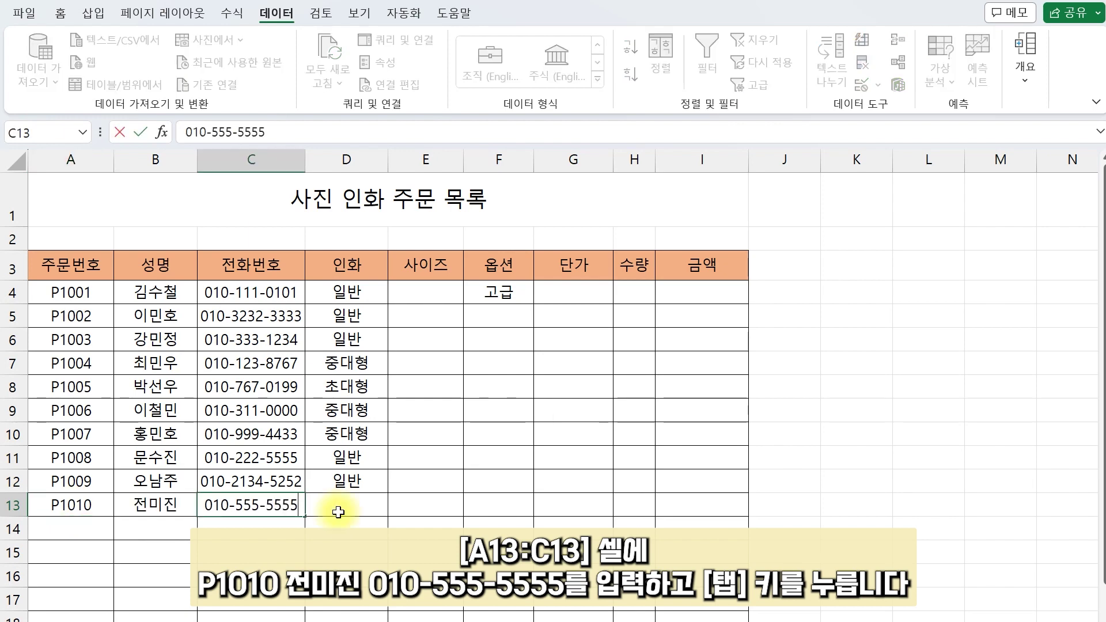
pyautogui.press('Tab')
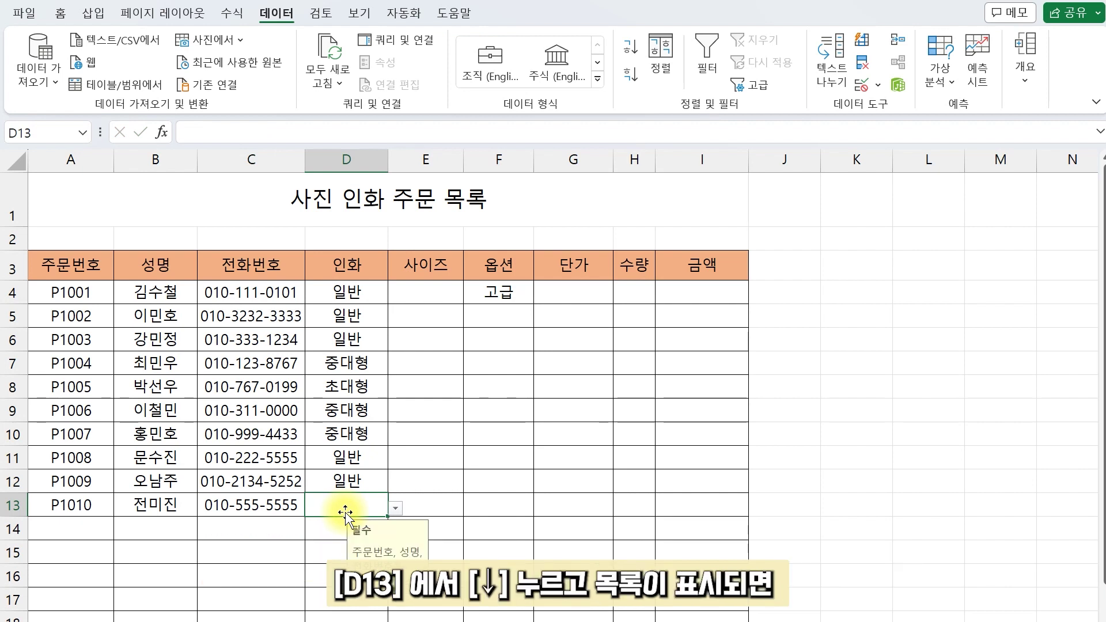
# Step: Pick 초대형 from D13's print-type dropdown list
pyautogui.hotkey('alt', 'Down')
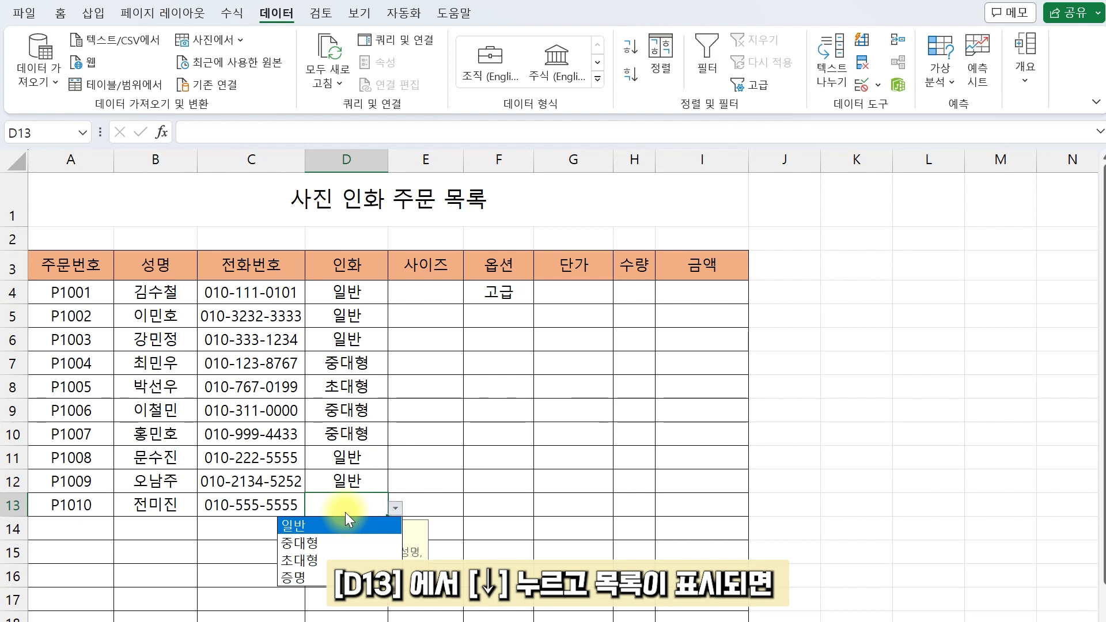
pyautogui.press('Down')
pyautogui.press('Down')
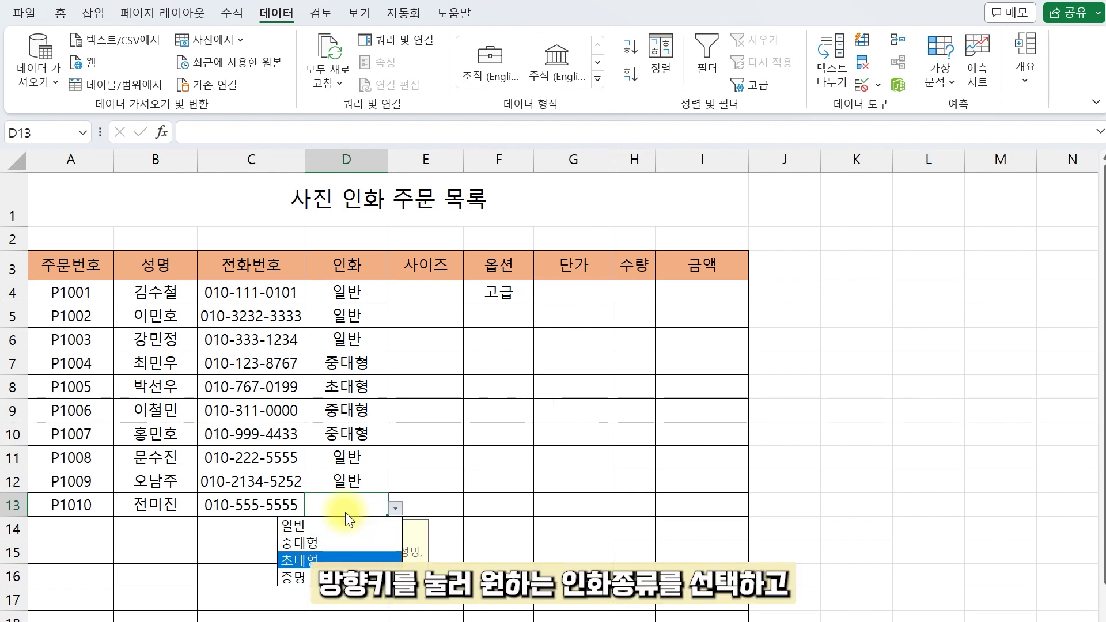
pyautogui.press('Return')
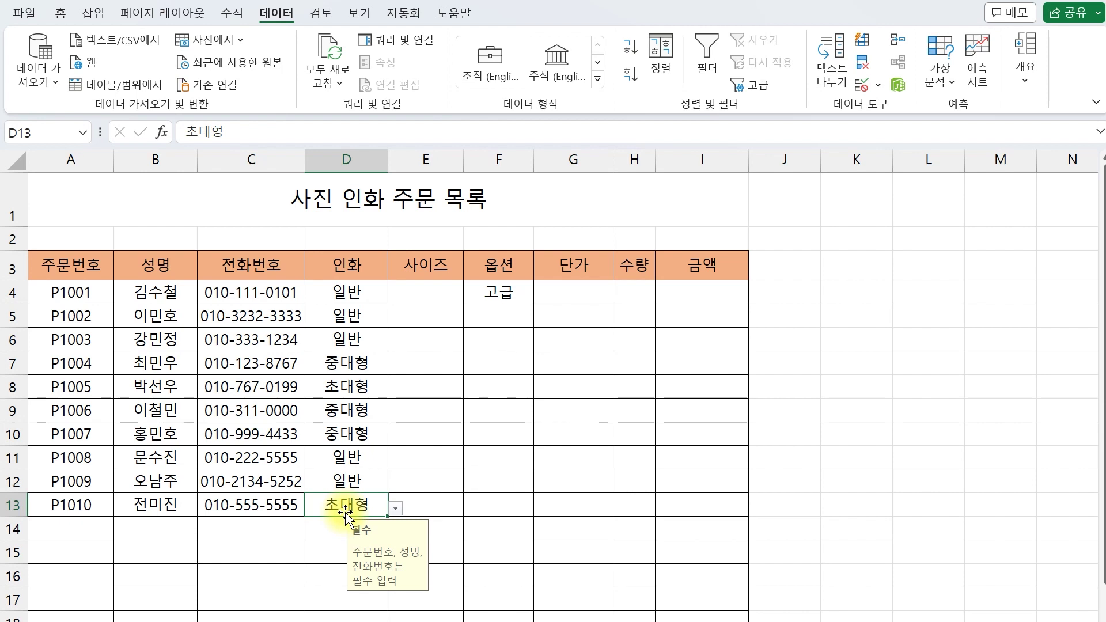
pyautogui.click(434, 265)
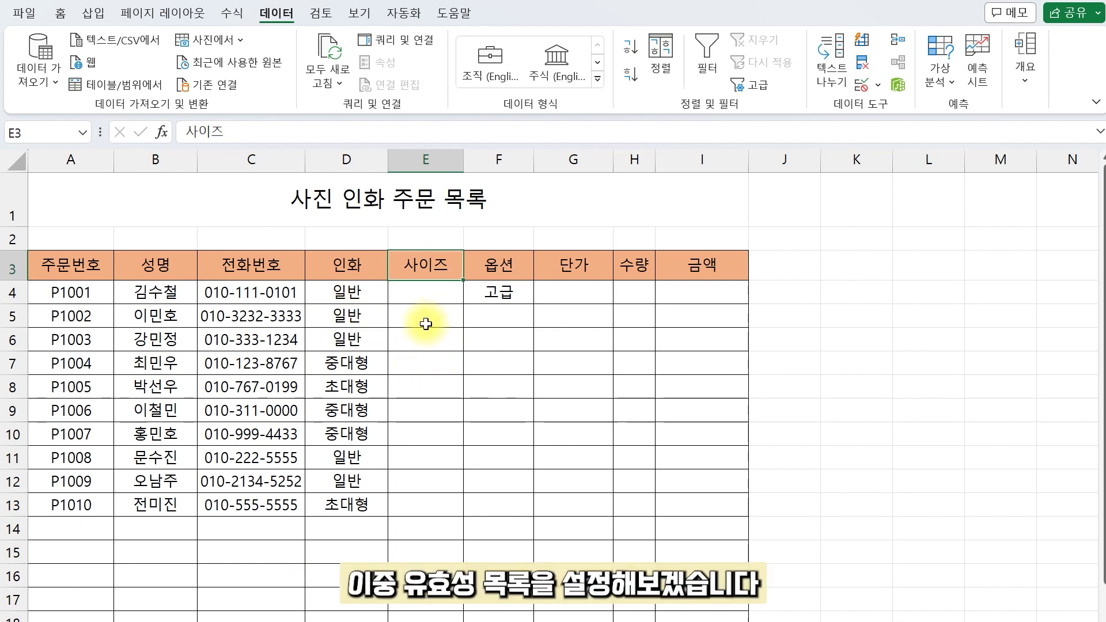
# Step: Apply List validation to E4:E28 with source =INDIRECT(D4)
pyautogui.click(430, 291)
pyautogui.scroll(-3, 506, 618)
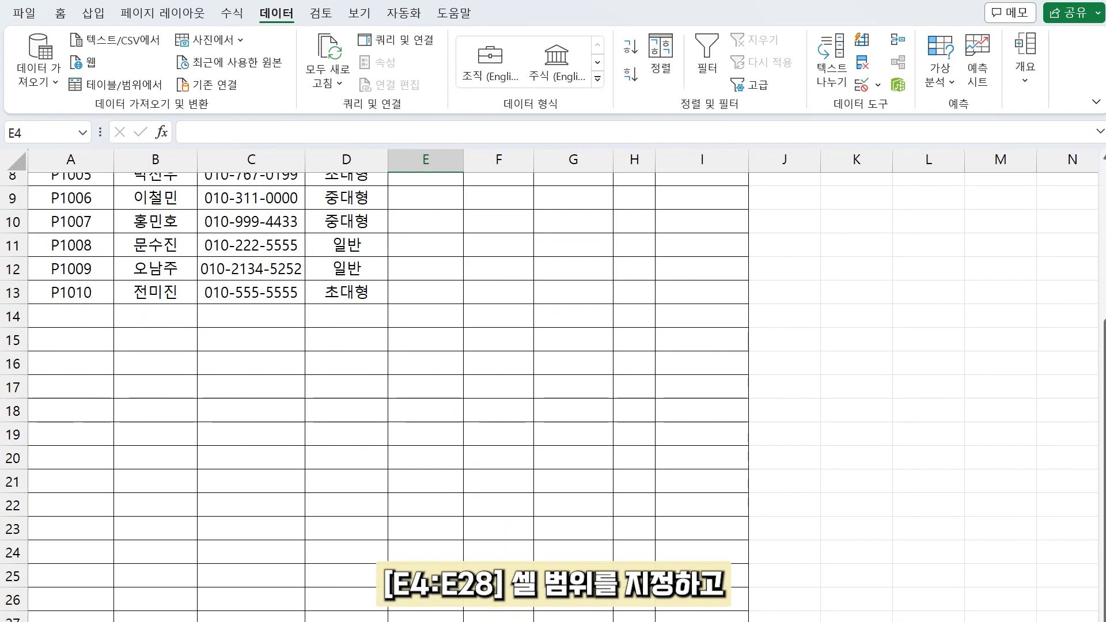
pyautogui.keyDown('shift'); pyautogui.click(430, 621); pyautogui.keyUp('shift')
pyautogui.scroll(3, 430, 621)
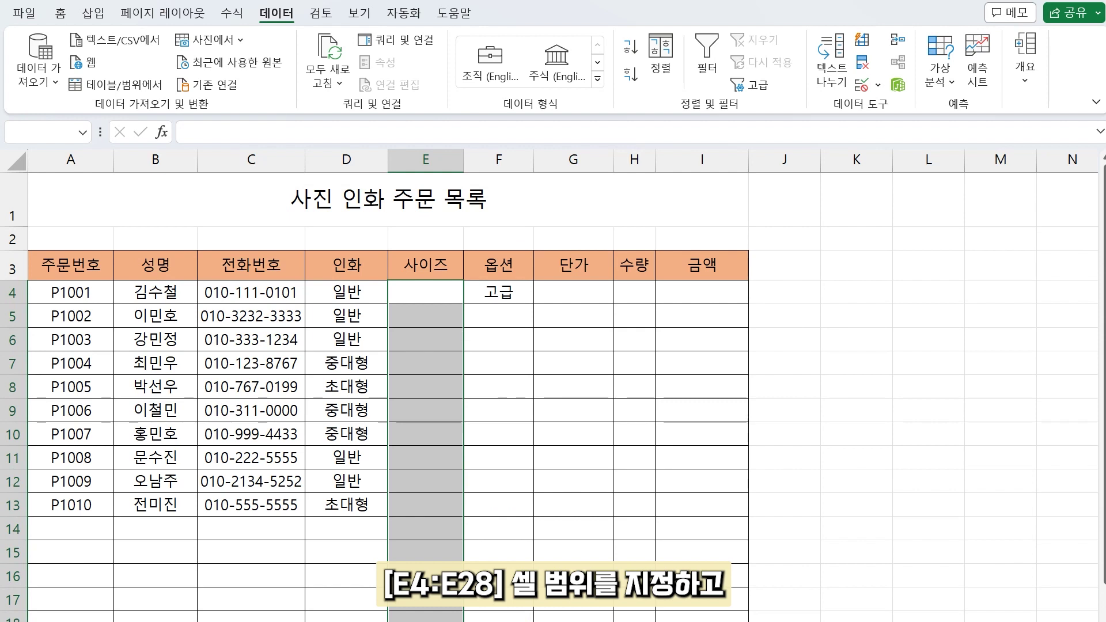
pyautogui.click(864, 88)
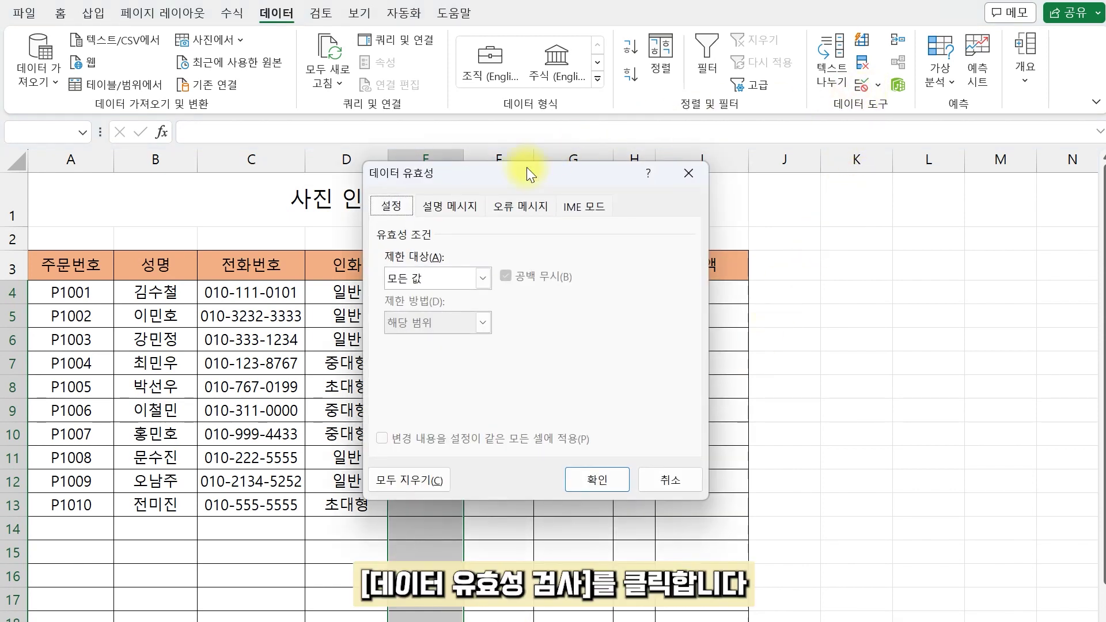
pyautogui.click(430, 276)
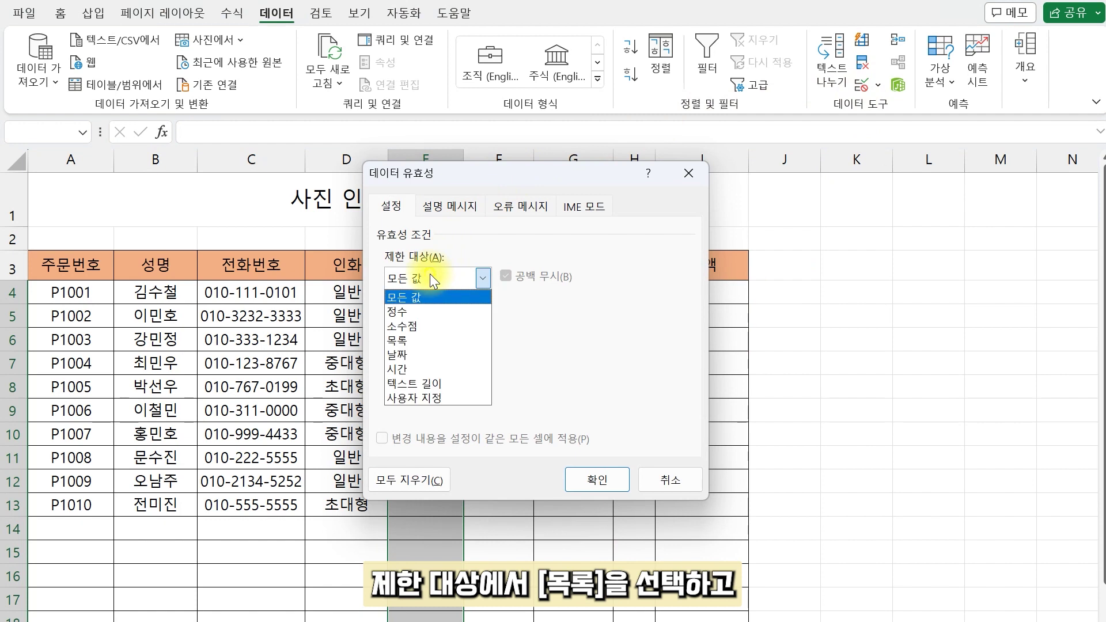
pyautogui.click(409, 341)
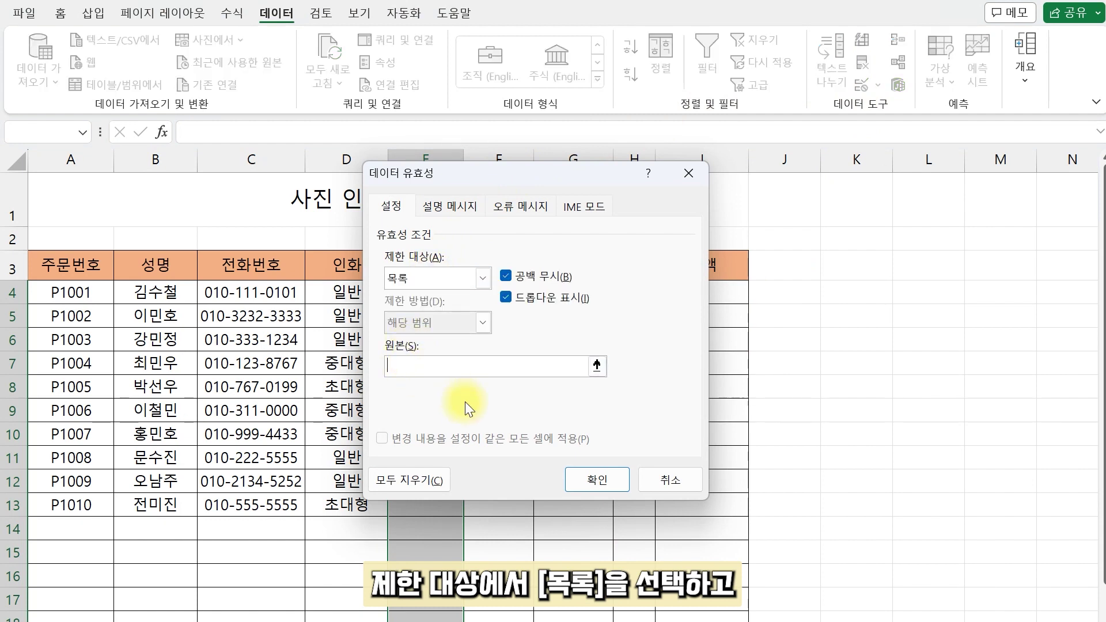
pyautogui.write('=INDIRECT(D4)')
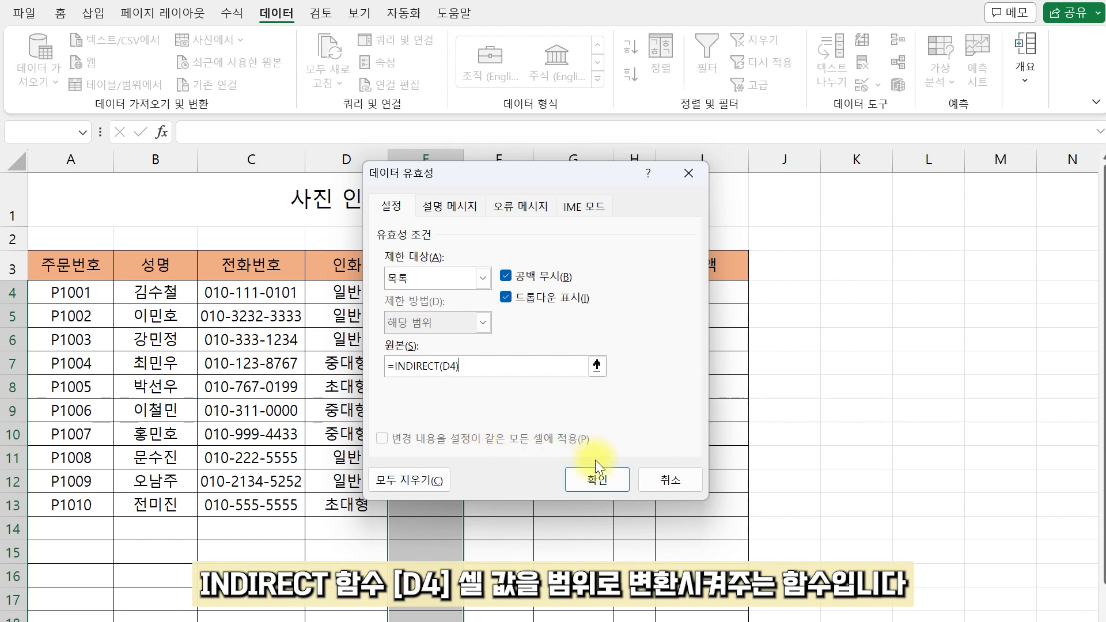
pyautogui.click(616, 481)
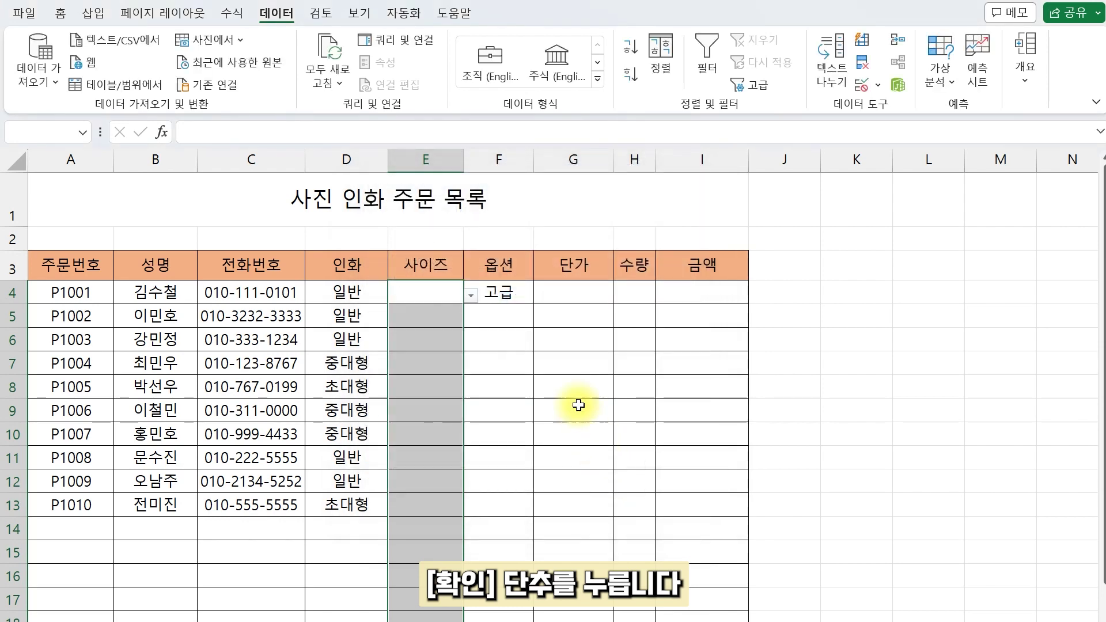
pyautogui.click(446, 290)
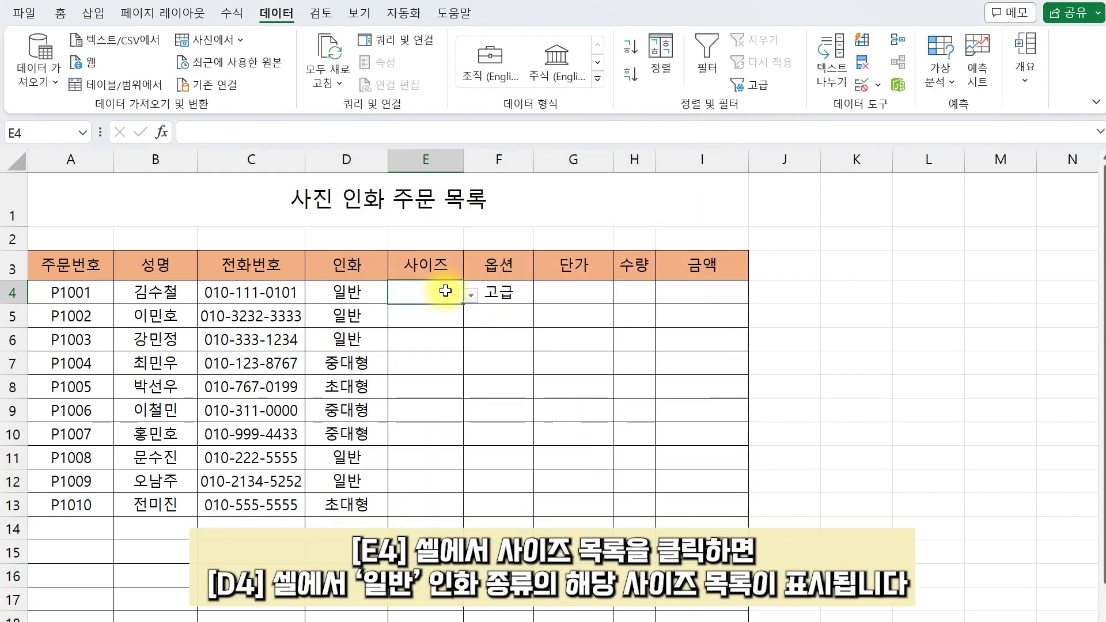
# Step: Choose size 5x7 for E4 and 10x15 for order P1004 in E7 from their dropdowns
pyautogui.click(472, 295)
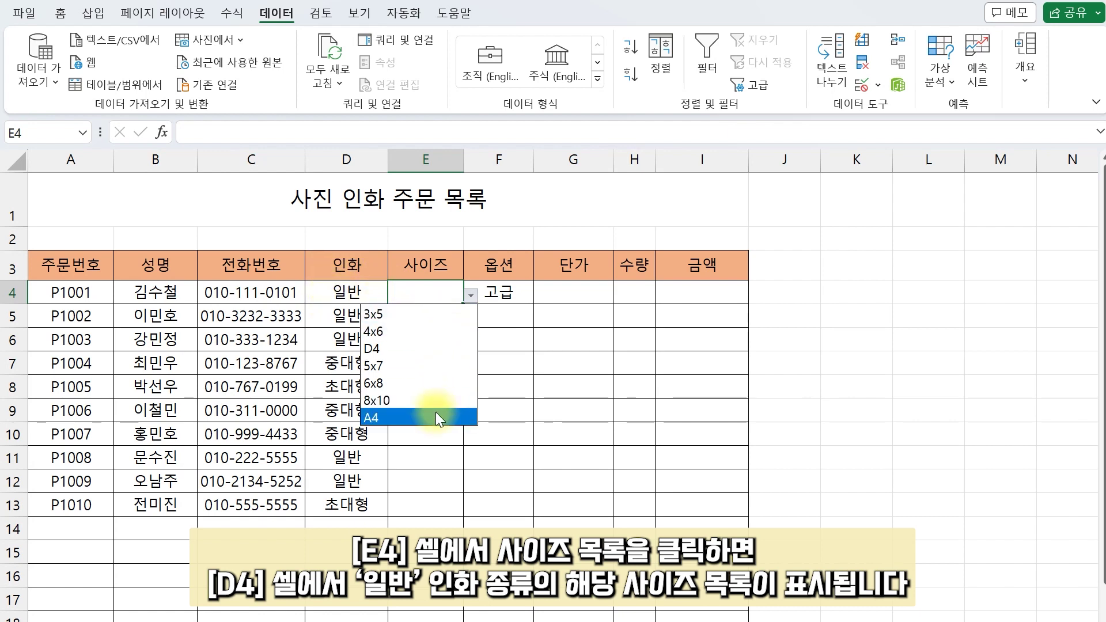
pyautogui.click(444, 364)
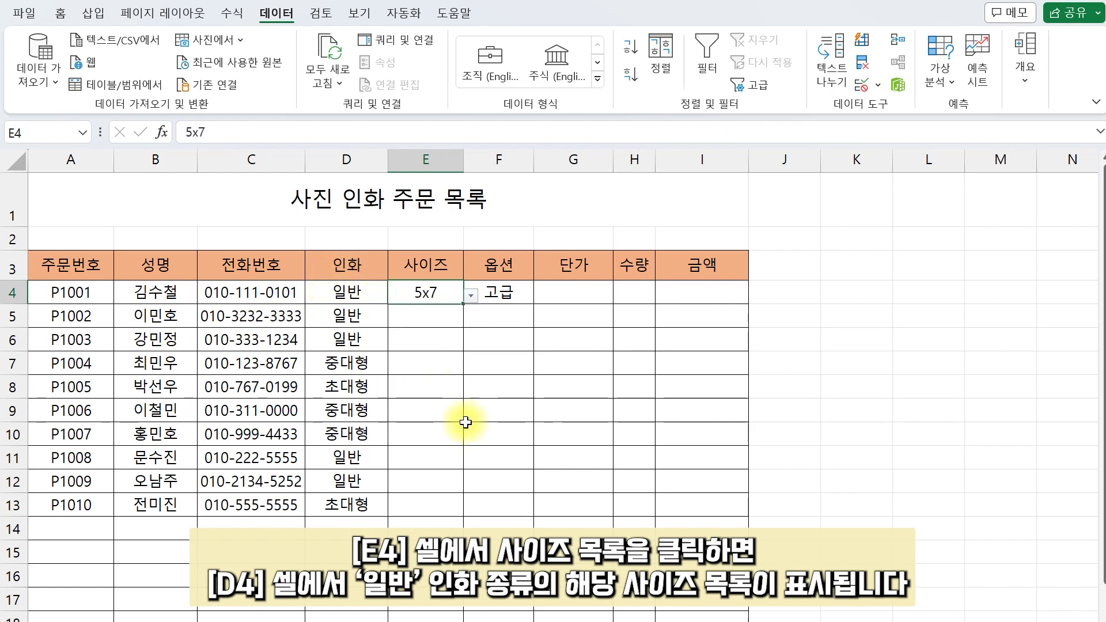
pyautogui.click(360, 363)
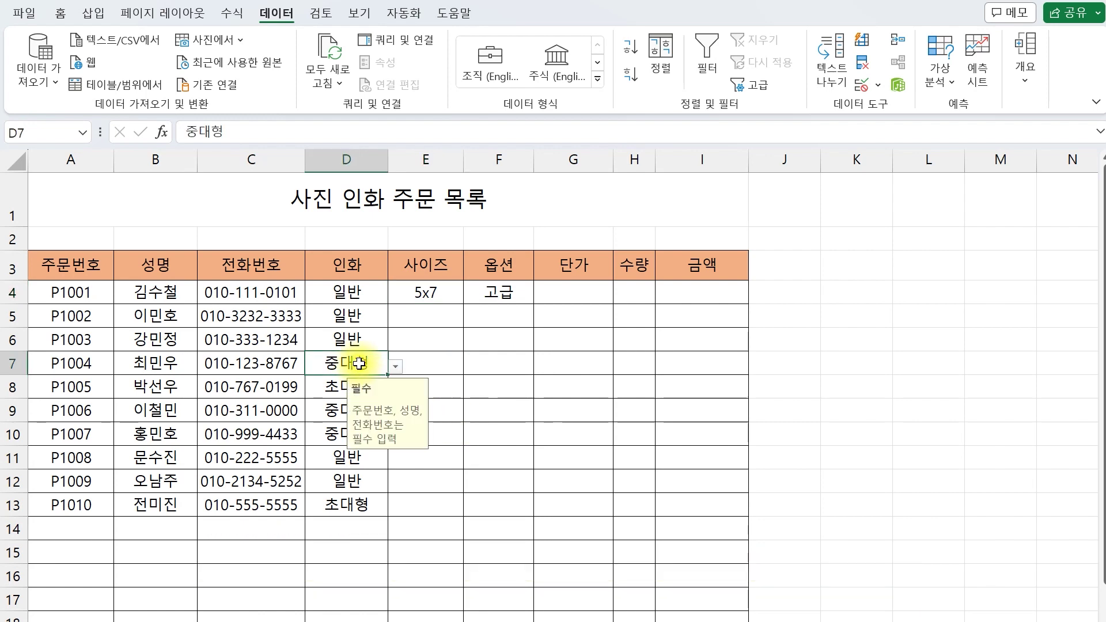
pyautogui.click(436, 364)
pyautogui.click(471, 366)
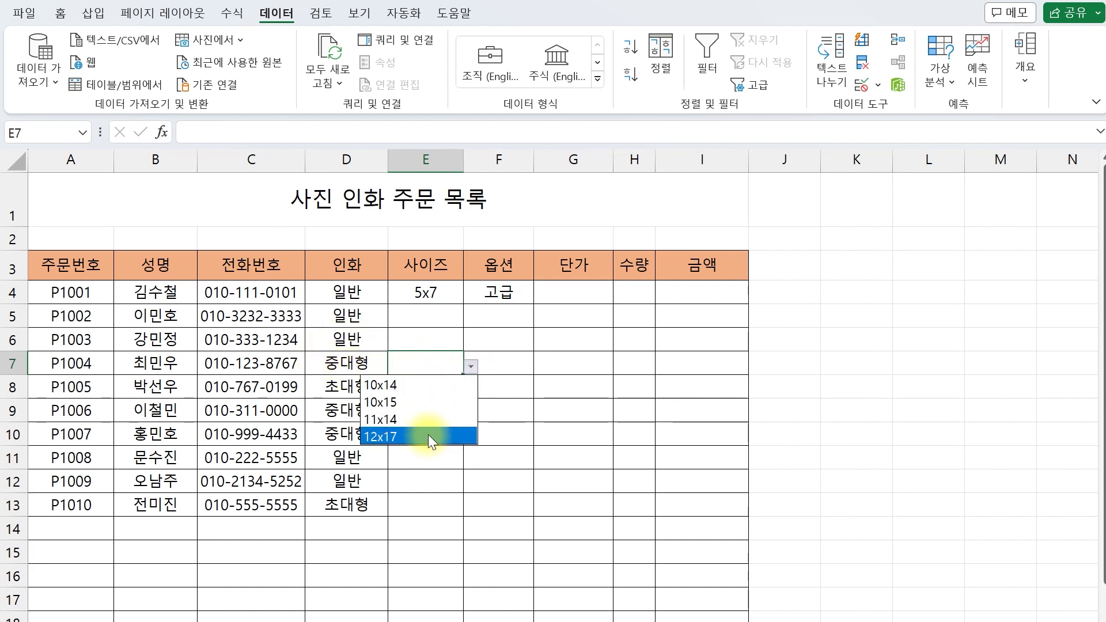
pyautogui.click(445, 404)
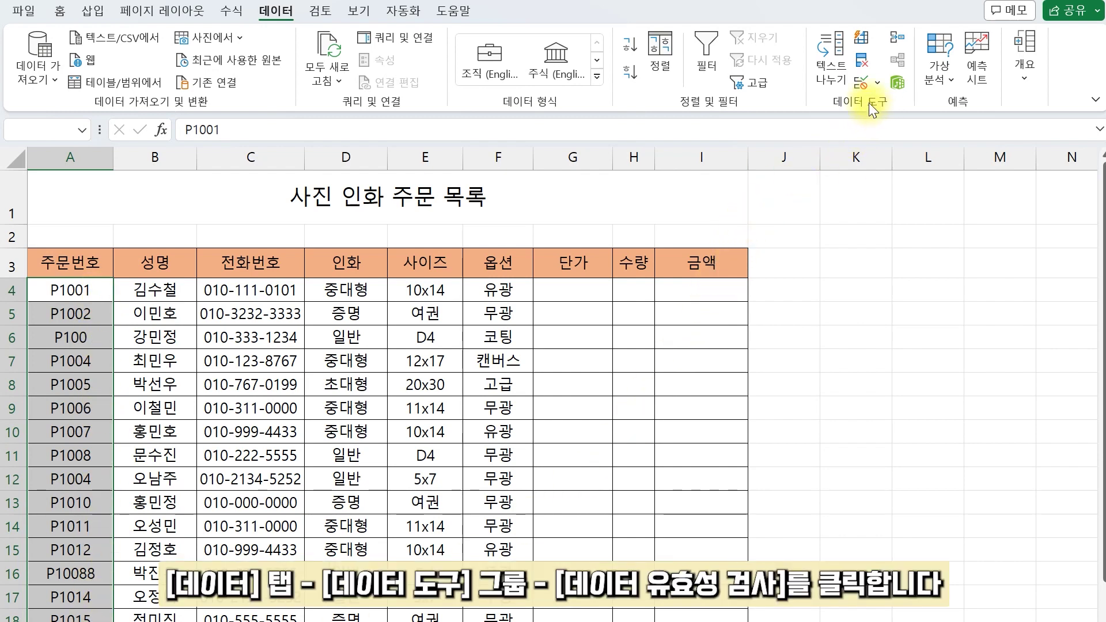
# Step: Apply Custom validation =AND(LEN(A4)=5,COUNTIF($A$4:$A$28,A4)<2) to the order numbers in A4:A28
pyautogui.click(867, 85)
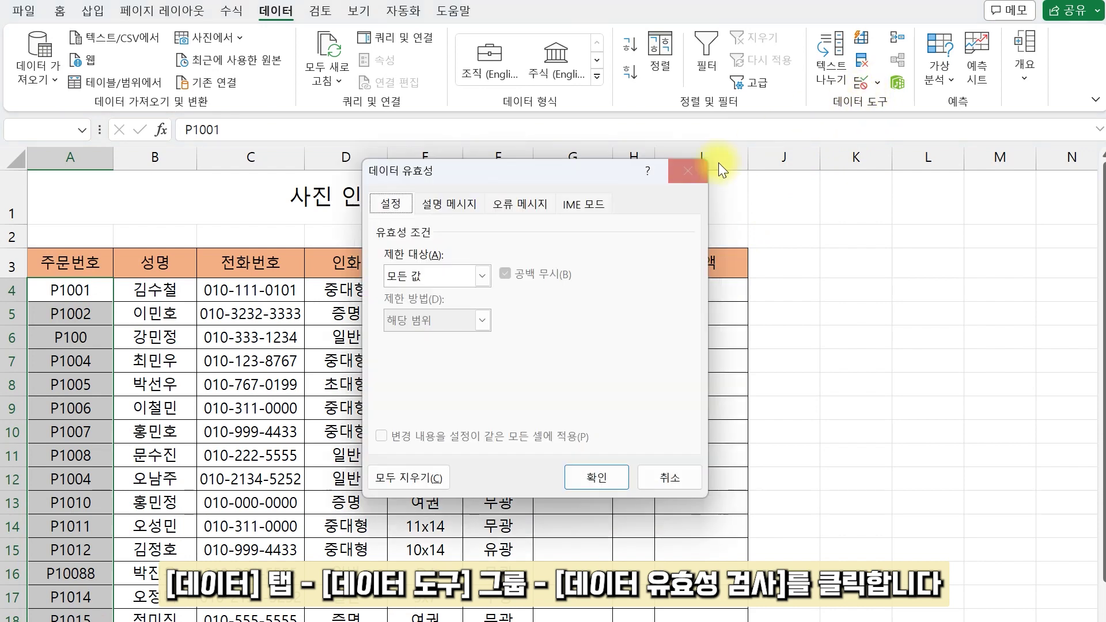
pyautogui.click(417, 278)
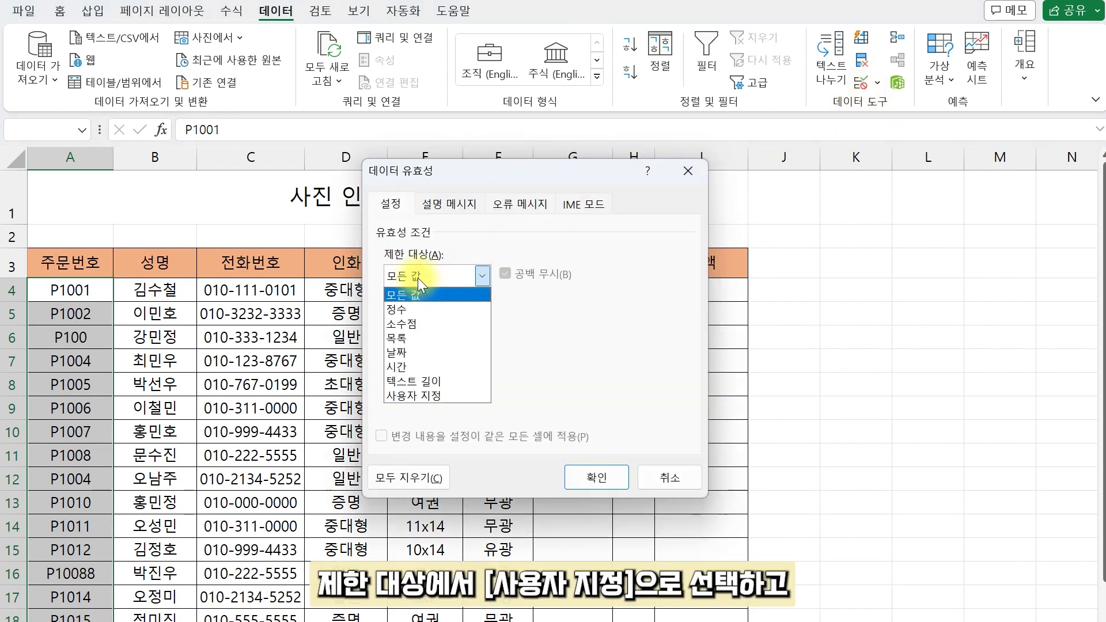
pyautogui.click(442, 397)
pyautogui.click(429, 366)
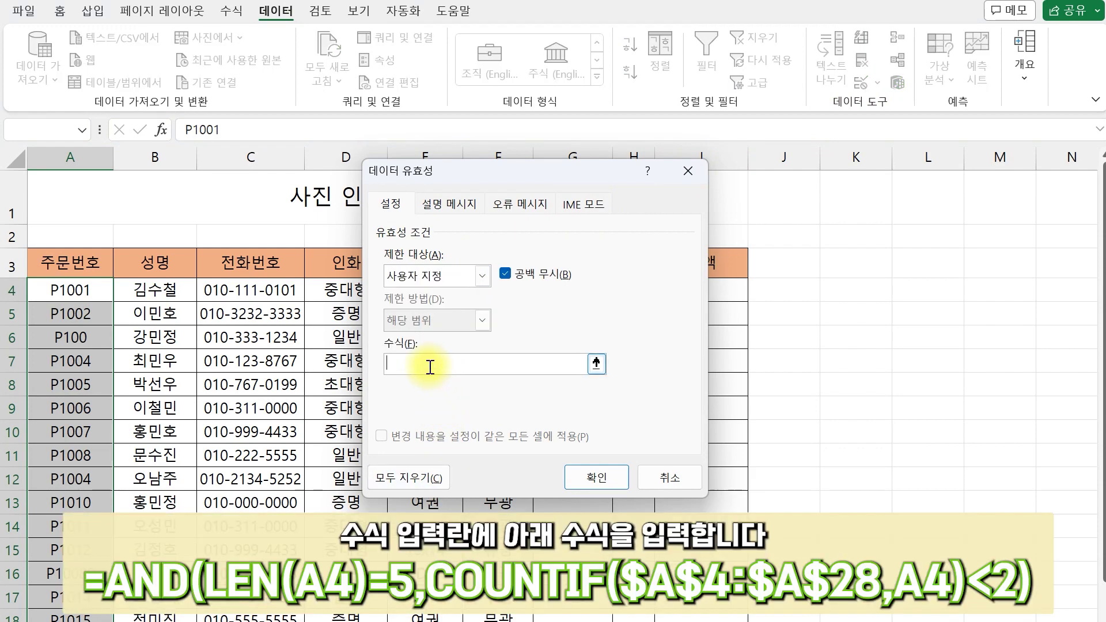
pyautogui.write('=AND(LEN(A4)=5,COUNTIF($A$4:$A$28,A4)<2)')
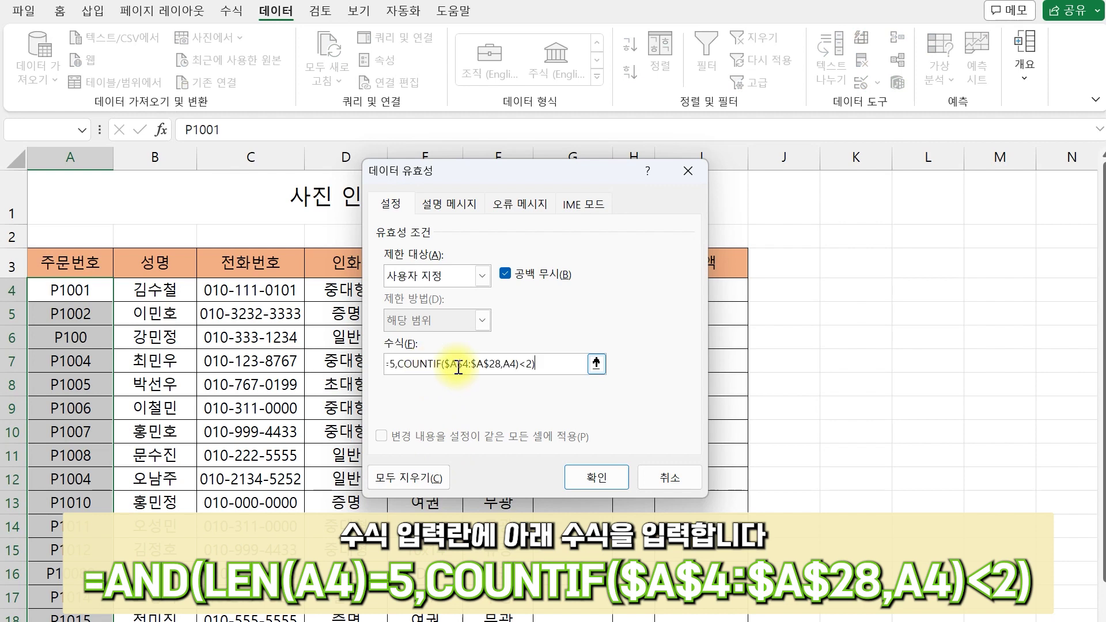
pyautogui.moveTo(548, 363); pyautogui.dragTo(403, 349)
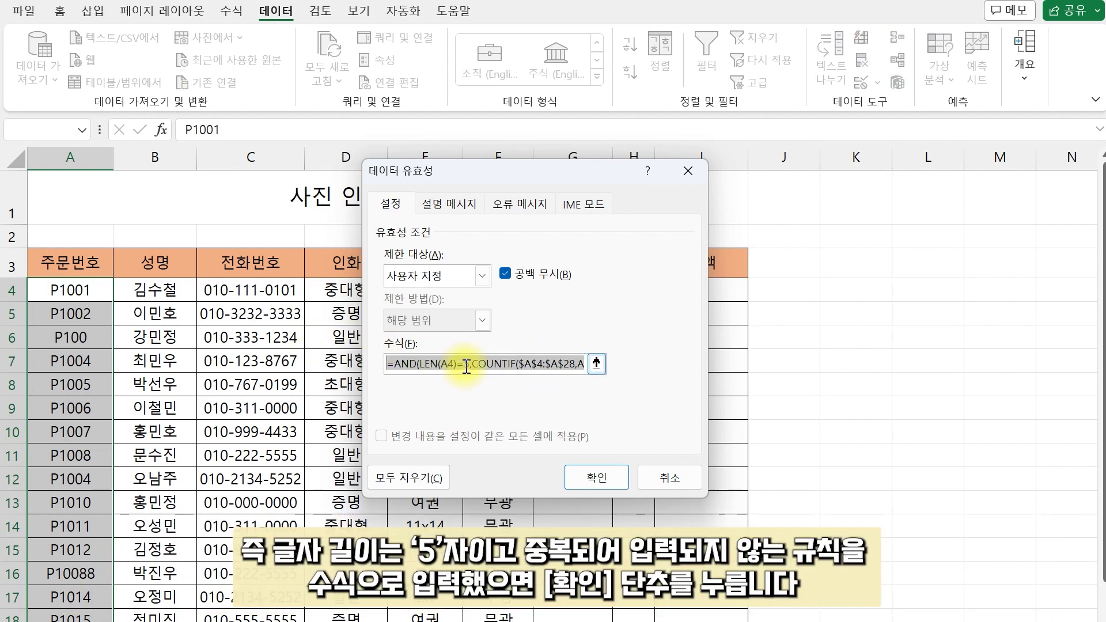
pyautogui.click(467, 365)
pyautogui.click(461, 367)
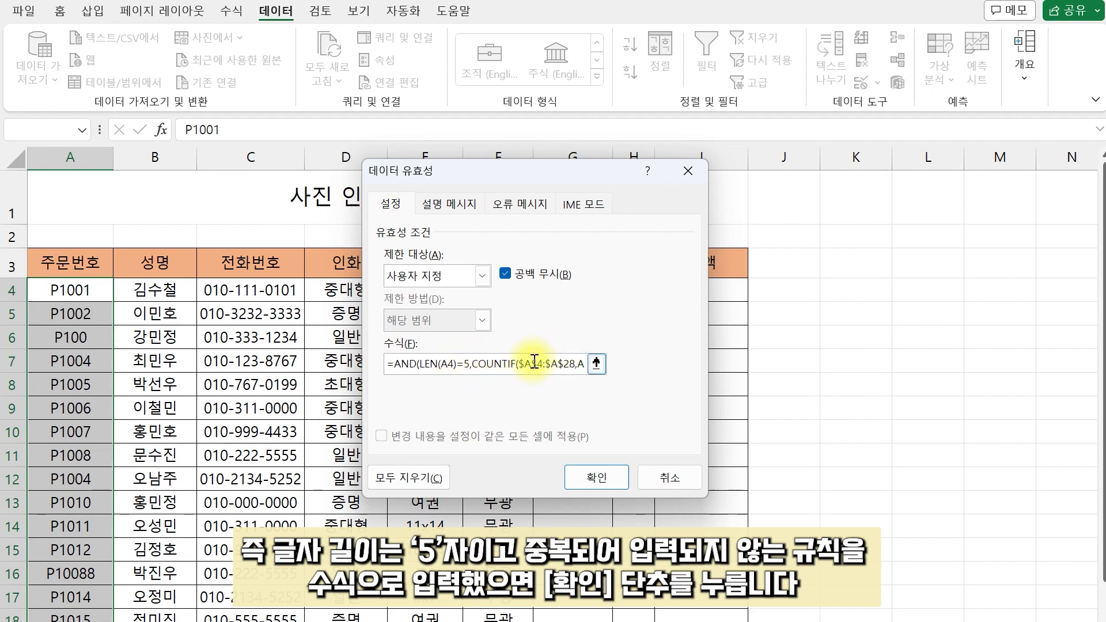
pyautogui.click(600, 473)
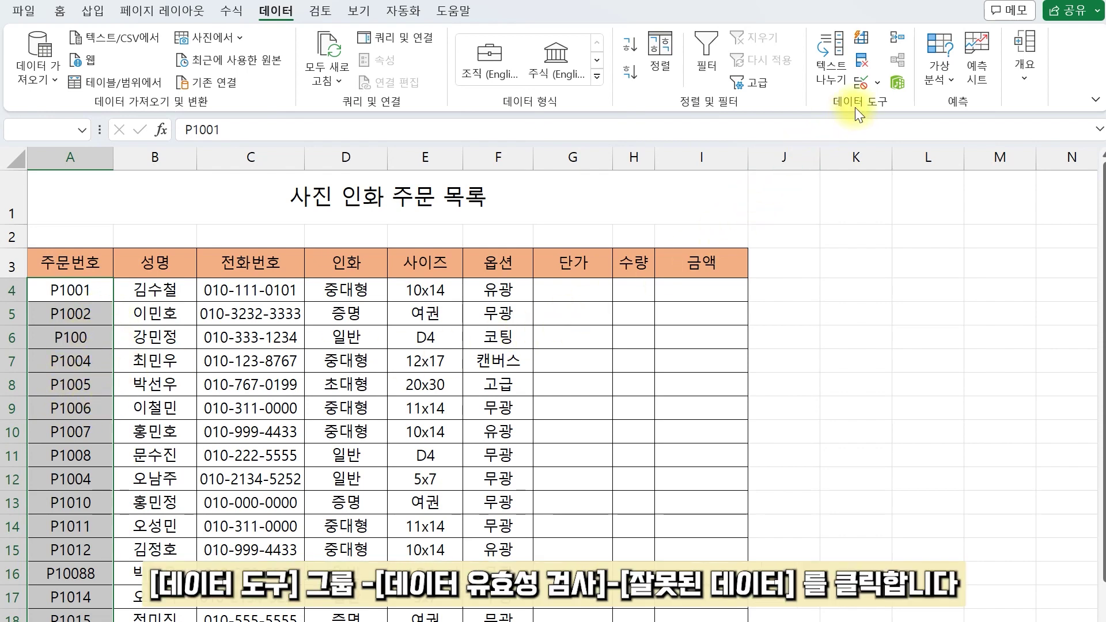
# Step: Turn on Circle Invalid Data, then change A6 from P100 to P1003
pyautogui.click(882, 84)
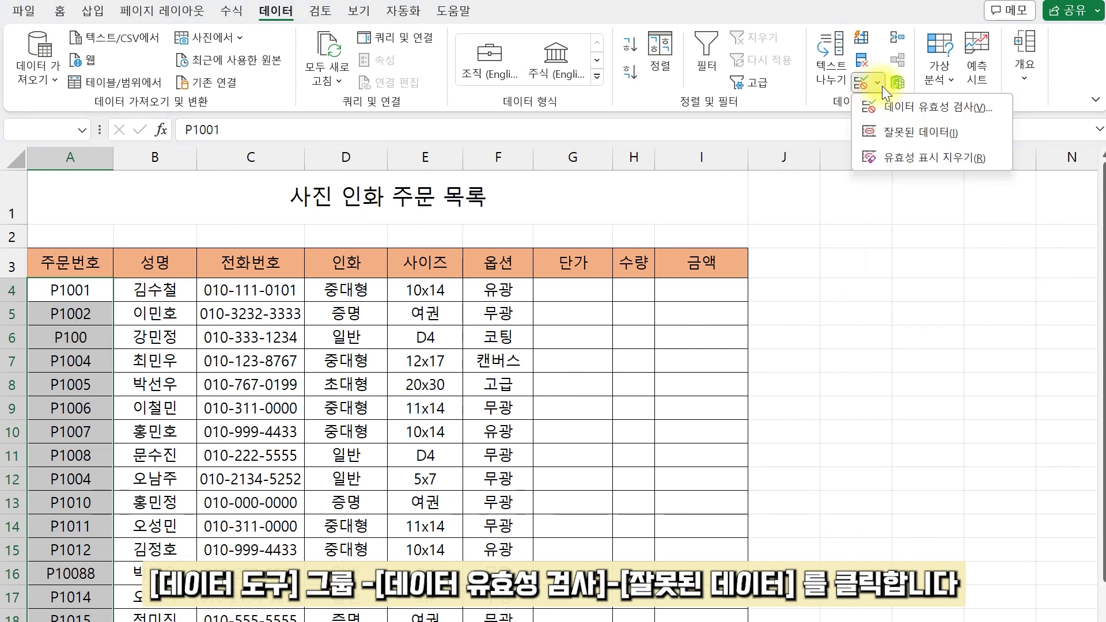
pyautogui.click(939, 133)
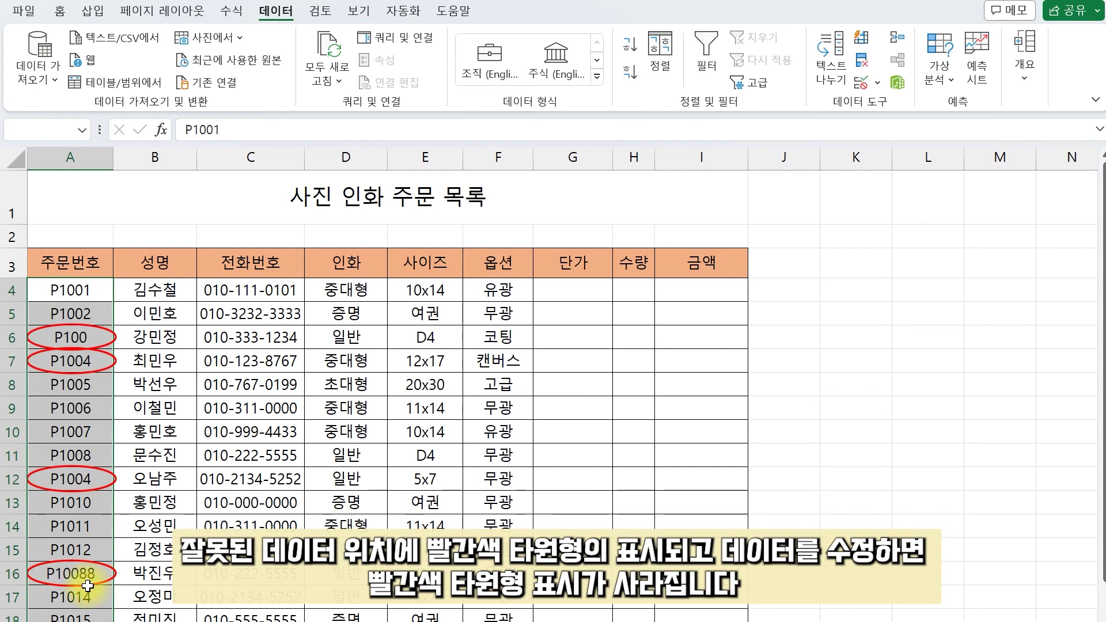
pyautogui.click(101, 337)
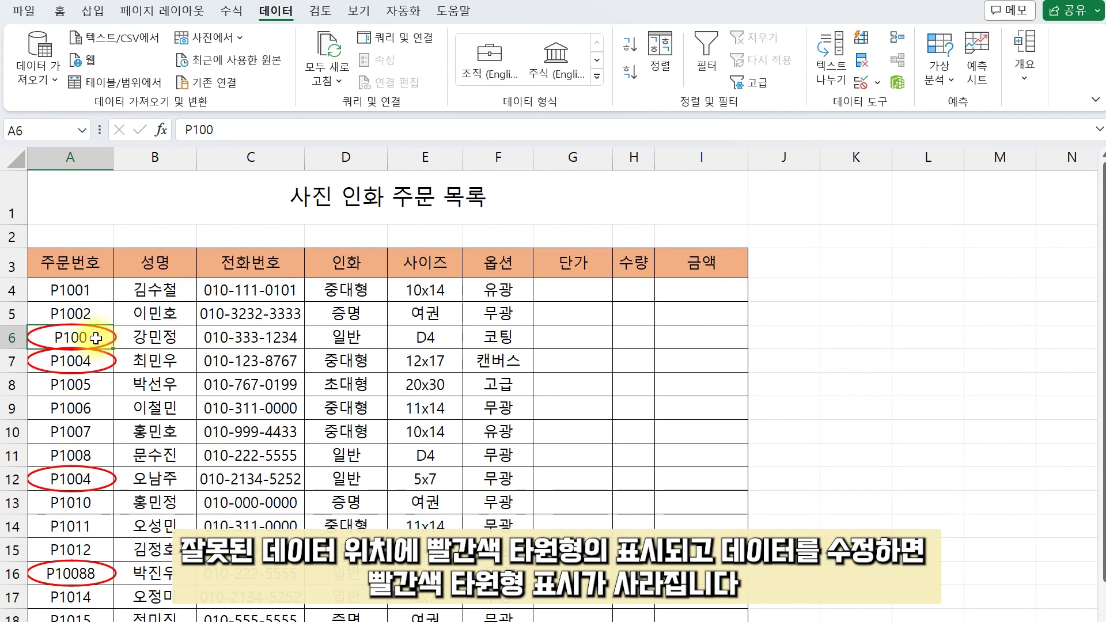
pyautogui.doubleClick(96, 338)
pyautogui.write('3')
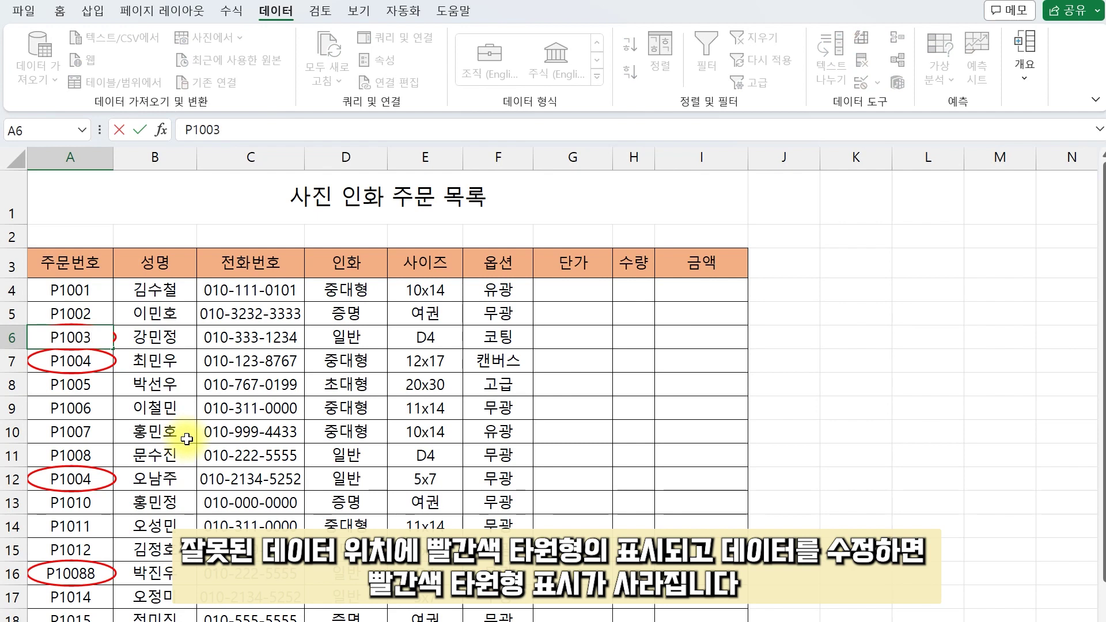
pyautogui.press('Return')
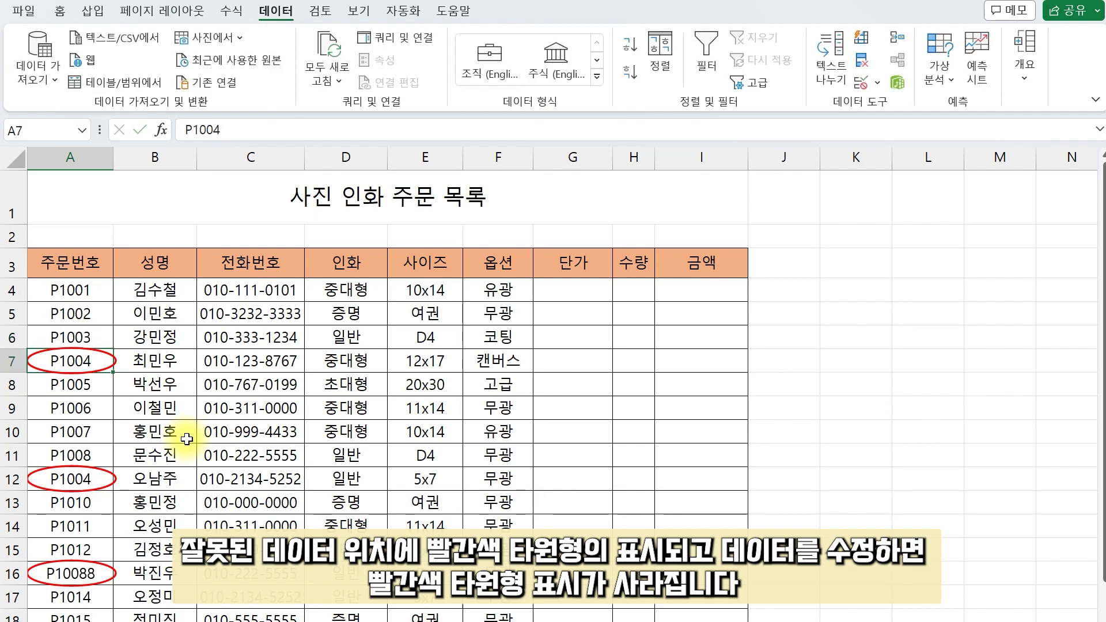